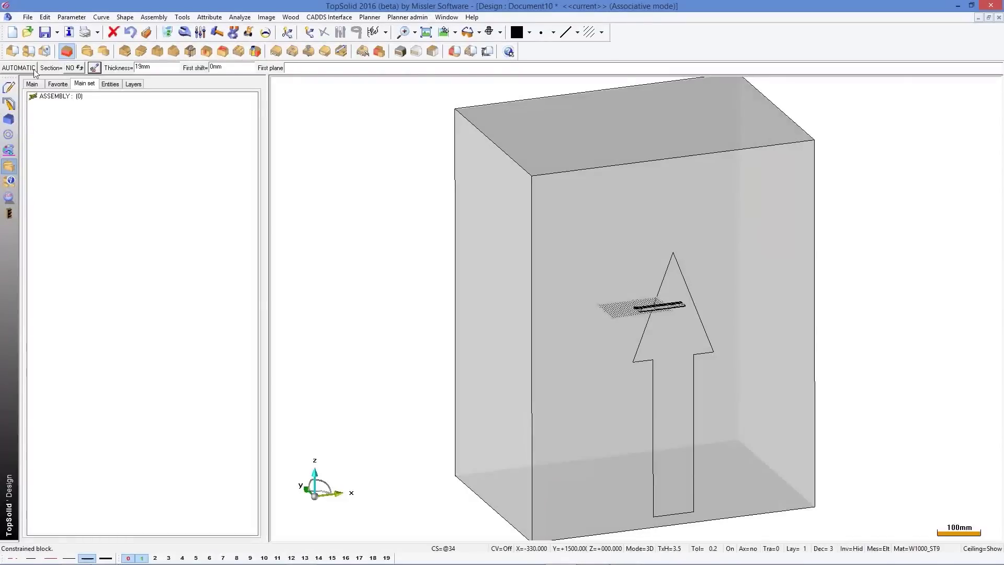
Step: Begin a panel on the left face of the constrained cabinet block
click(18, 68)
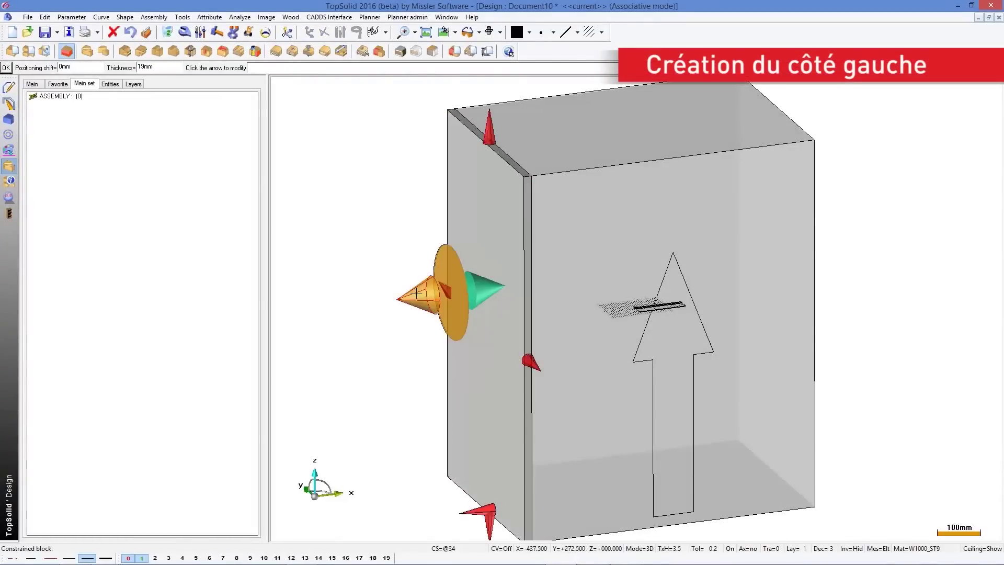
Step: Create the left panel, flipped inward, using the Side panel template
click(416, 293)
click(363, 230)
click(363, 230)
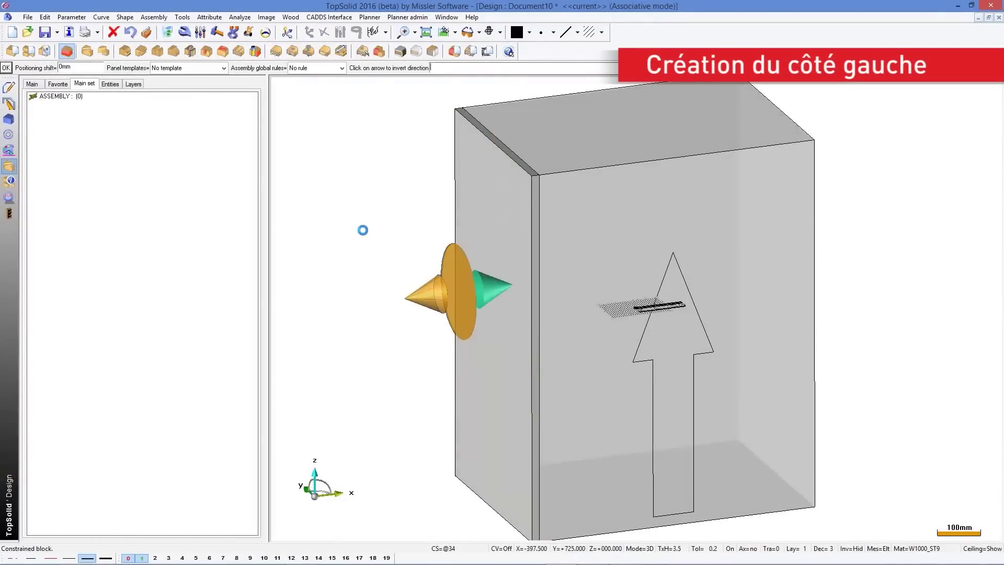
click(193, 68)
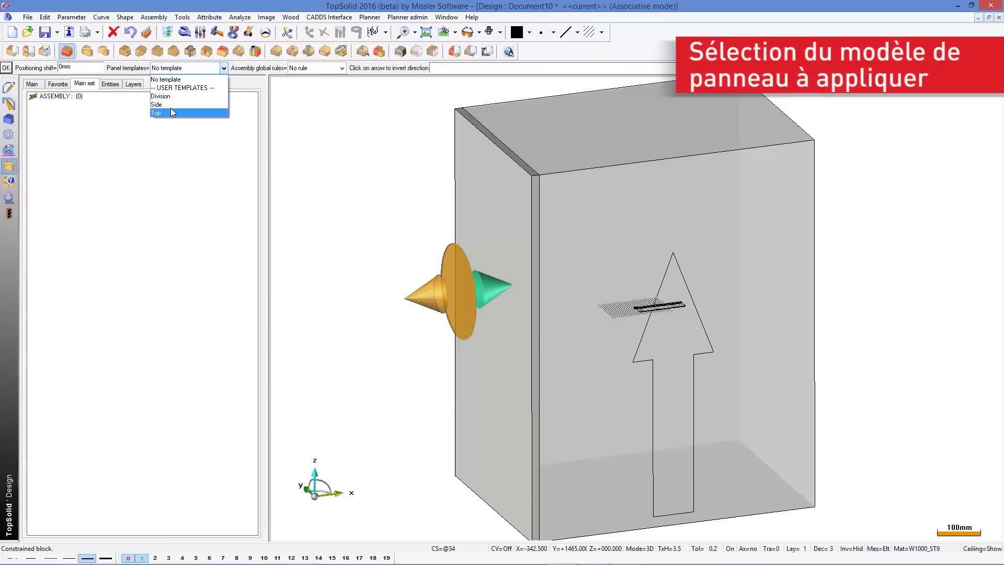
click(207, 104)
key(Return)
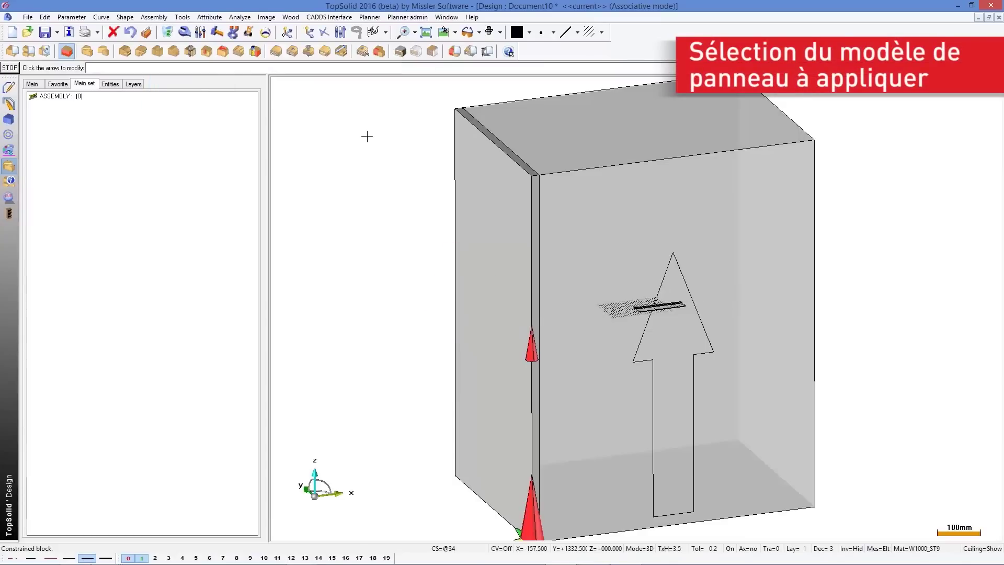
Step: Add the matching right Side panel, then hide the constrained block
click(774, 206)
key(Return)
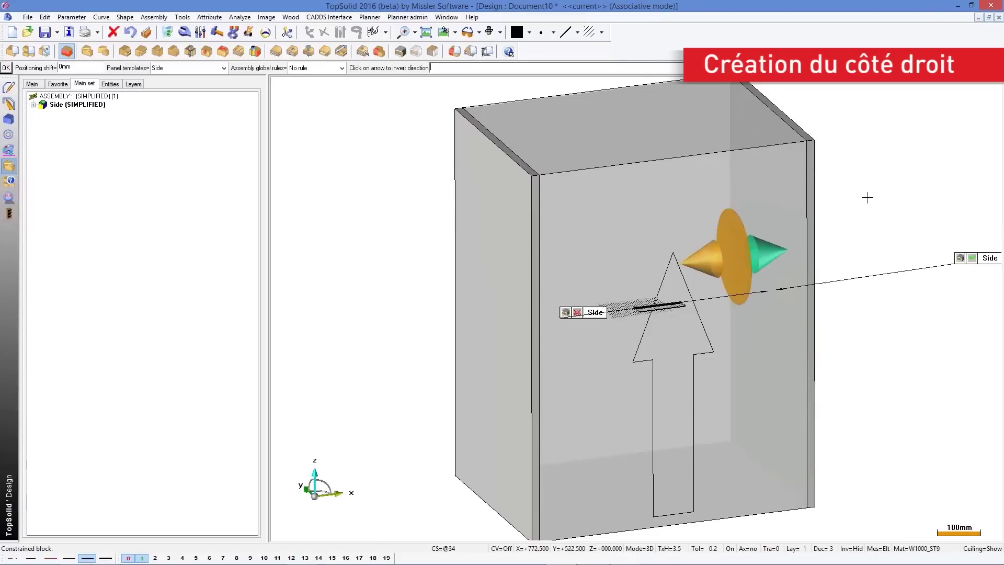
key(Return)
key(Return)
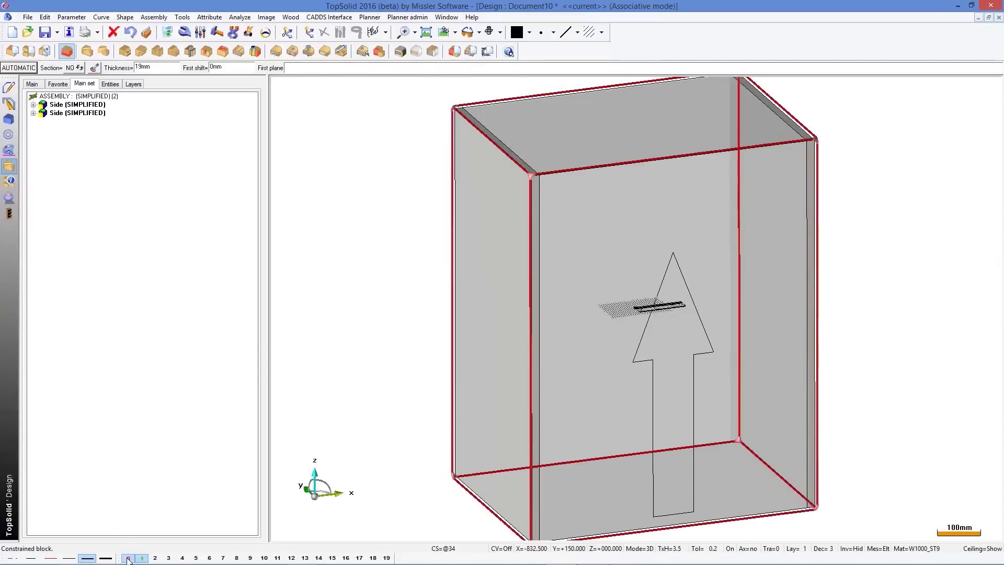
key(Escape)
click(489, 240)
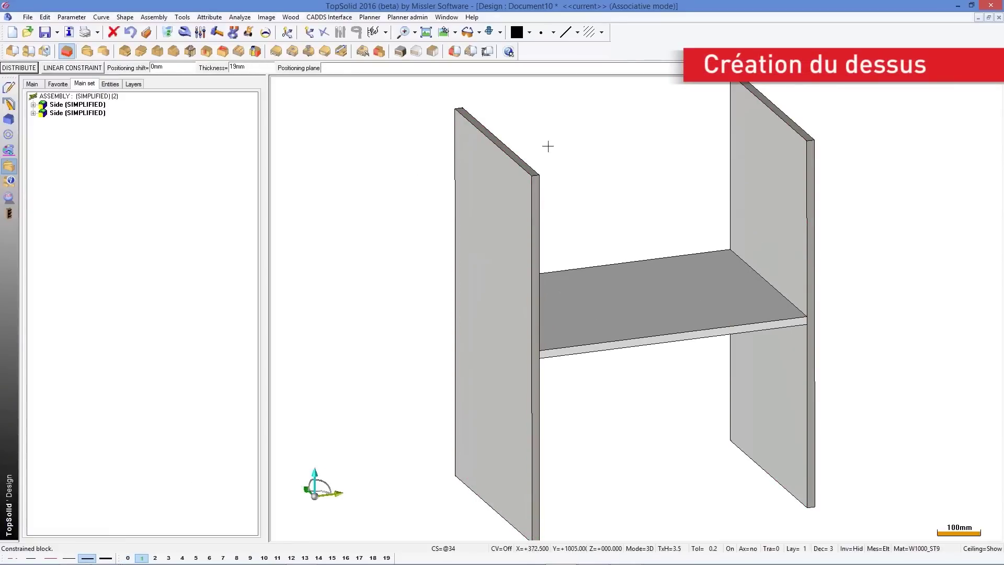
Step: Place a top panel between the sides with the Top template and Top-Bottom-Cams rule
click(503, 150)
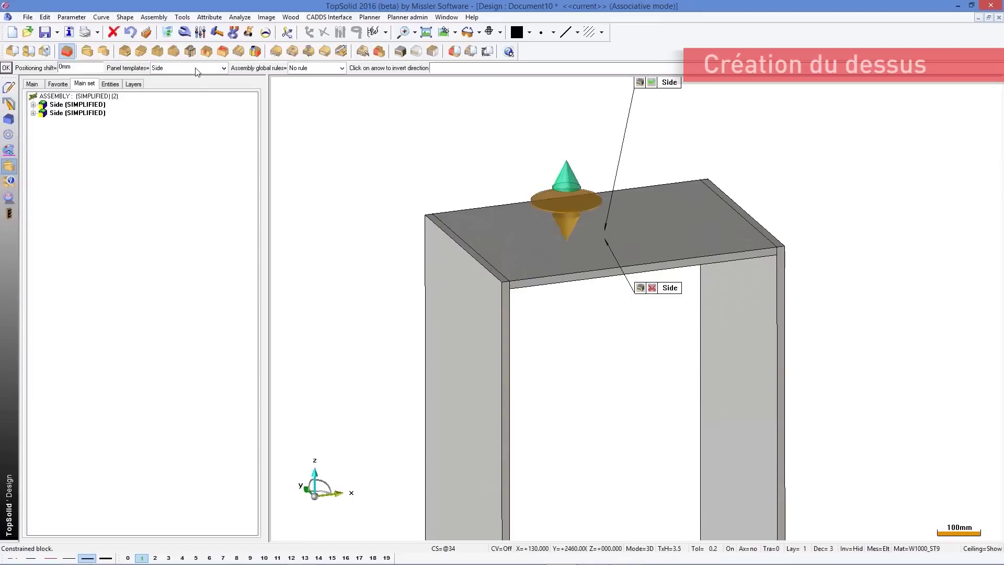
click(223, 69)
click(167, 114)
click(342, 68)
click(309, 84)
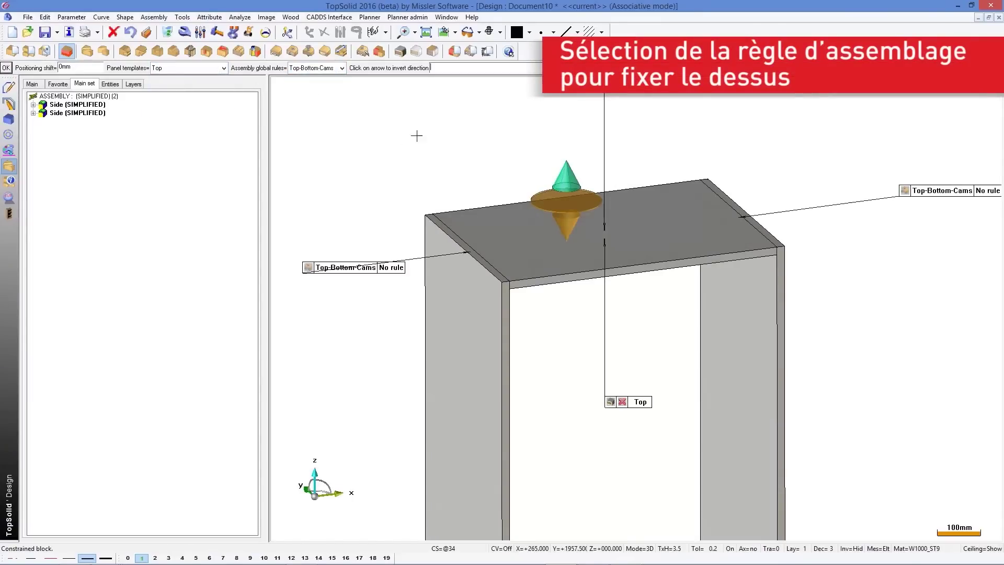
key(Return)
Step: Flip the cam arrows at both top corners and validate the top panel
click(469, 237)
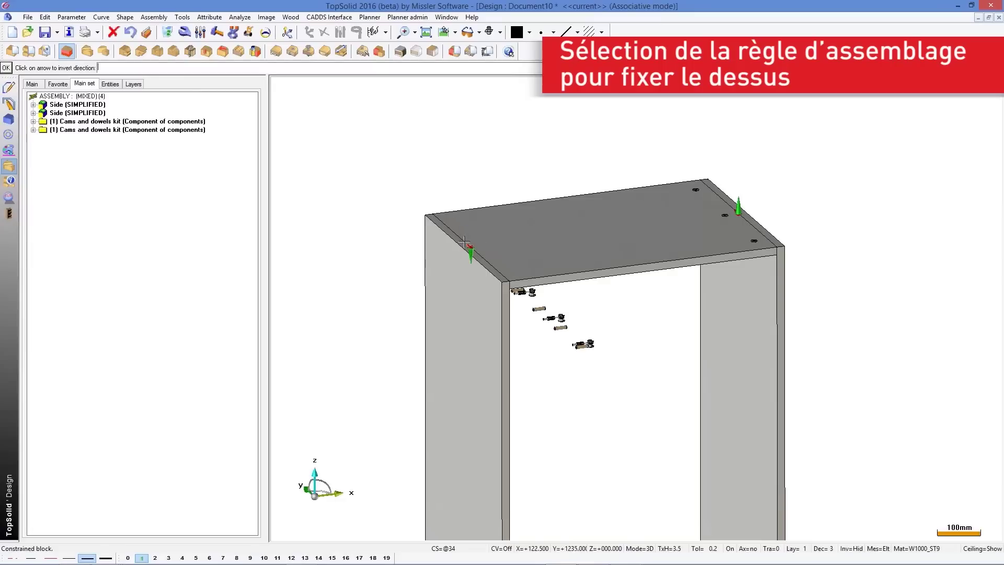
click(738, 204)
key(Return)
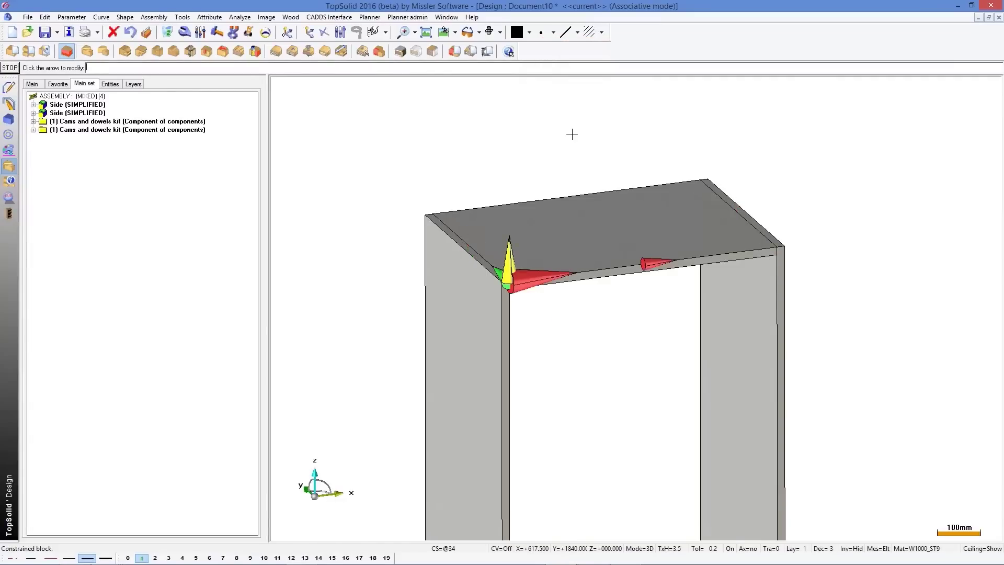
scroll(519, 139, down, 2)
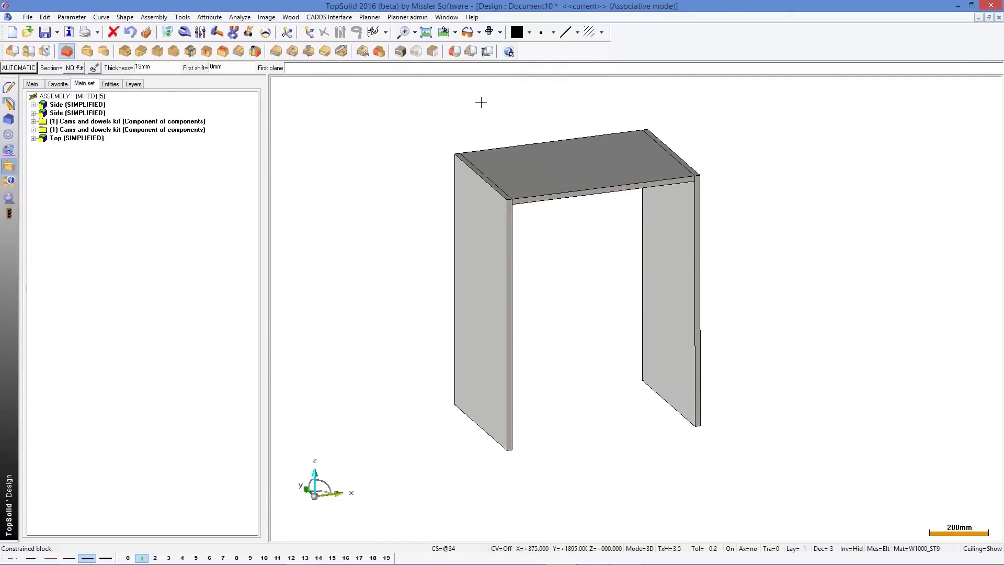
click(482, 354)
Step: Create the bottom panel between the sides at the cabinet base with cam assembly
click(650, 343)
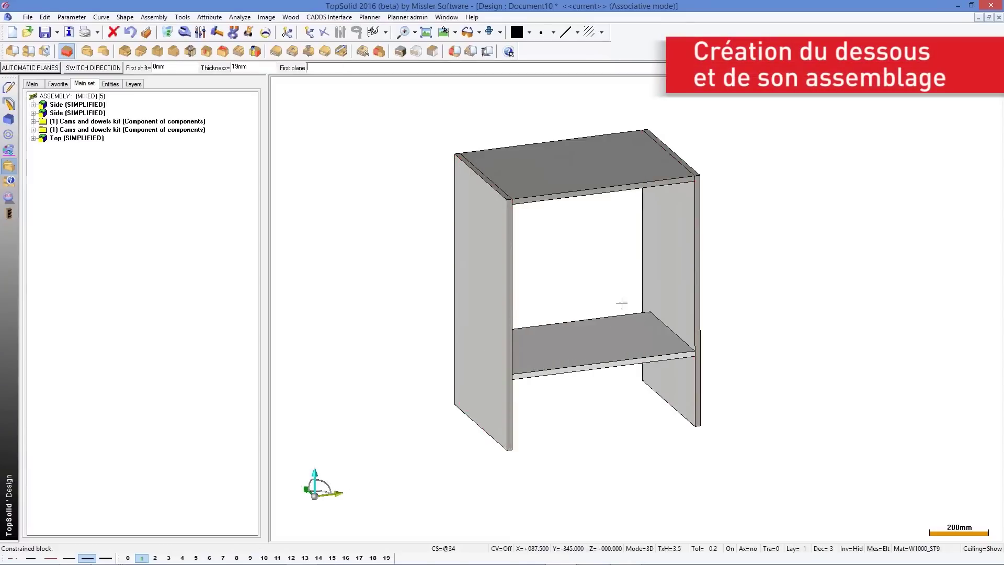
click(668, 401)
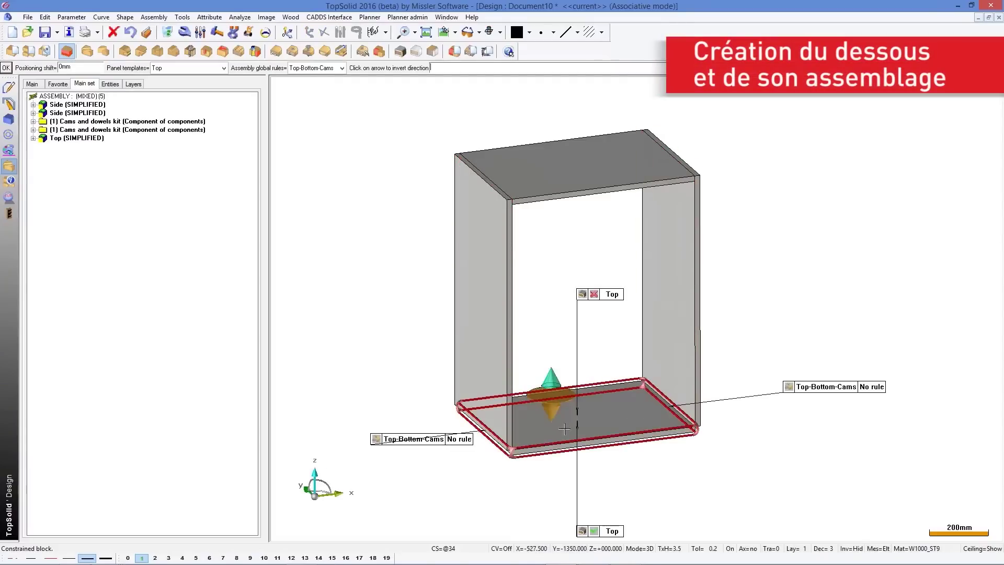
key(Return)
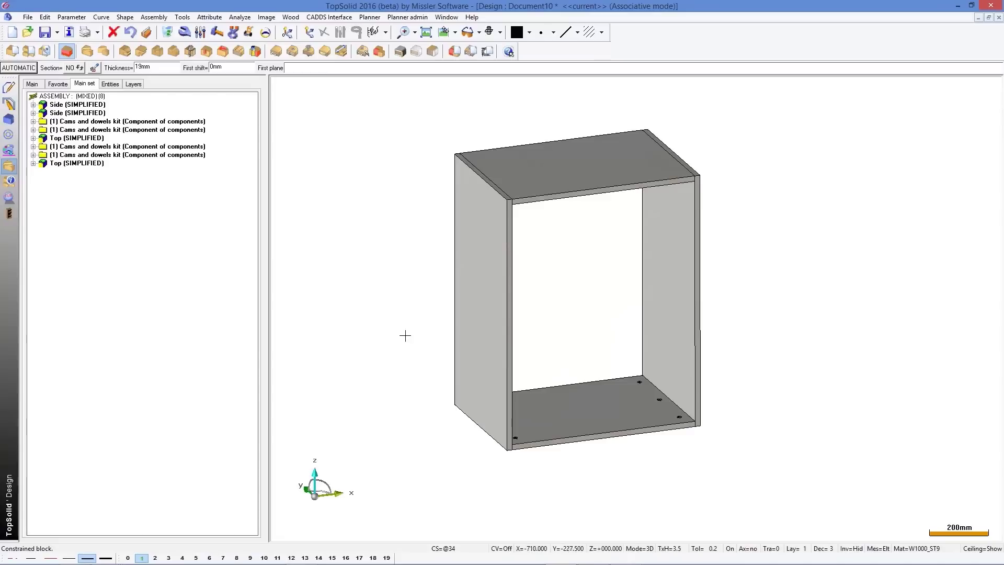
Step: Distribute Division shelves evenly up to the top panel, held on striated pins
click(482, 359)
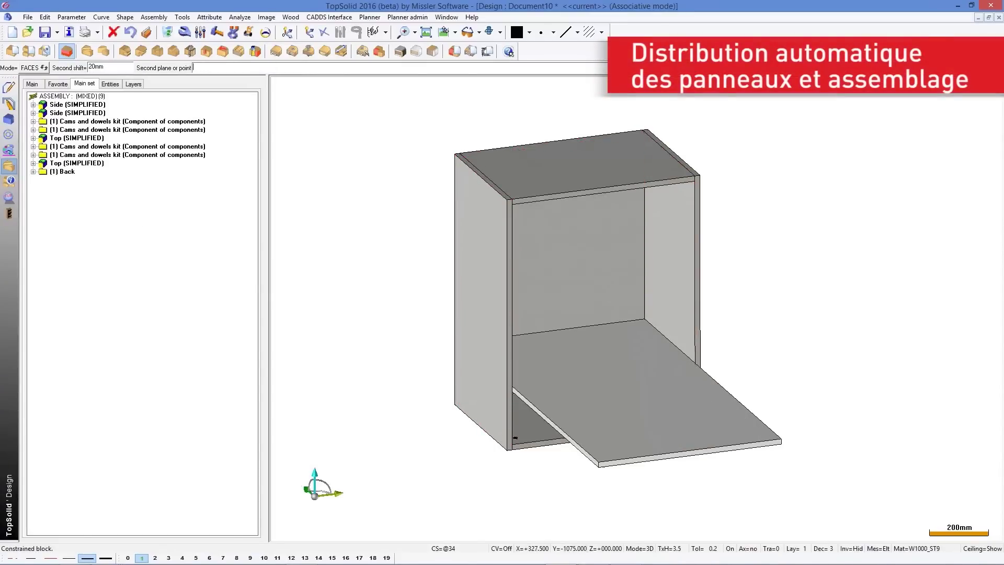
click(698, 346)
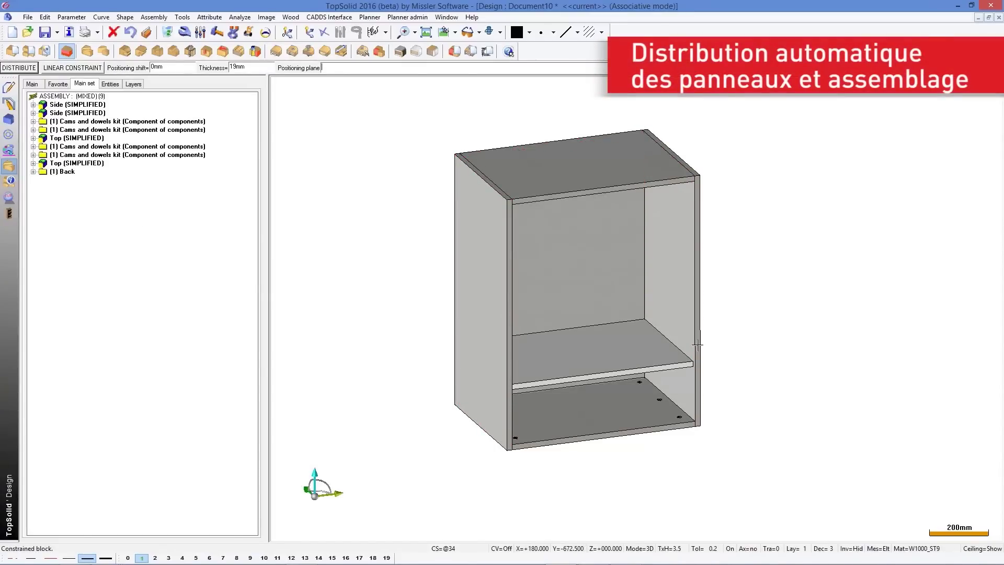
key(Return)
click(564, 176)
text(1)
key(Return)
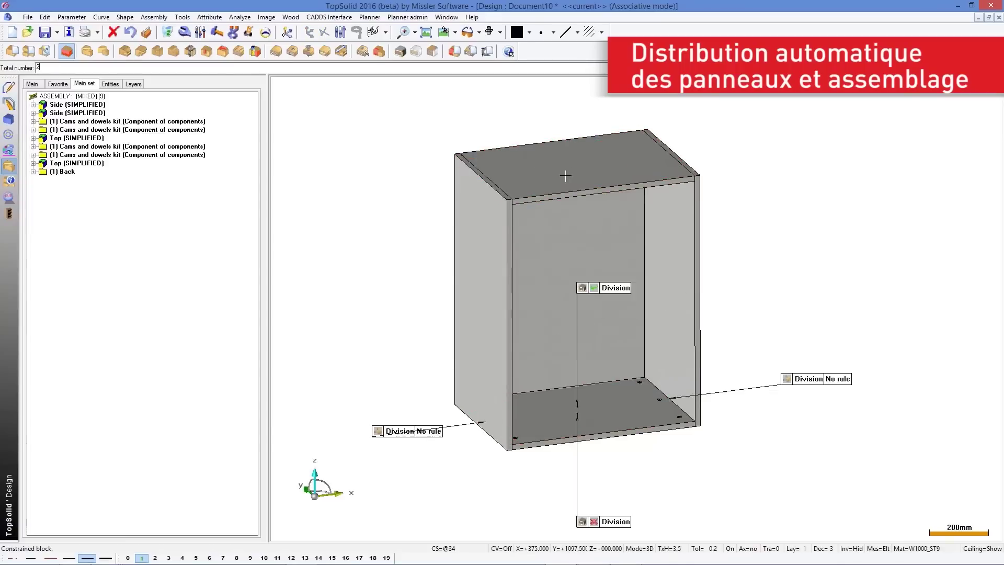
key(Return)
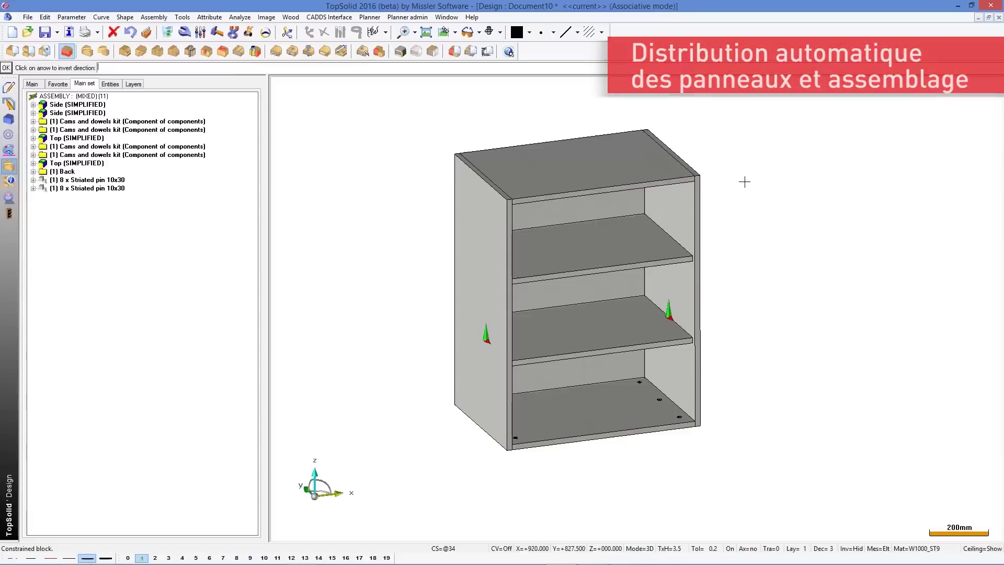
key(Return)
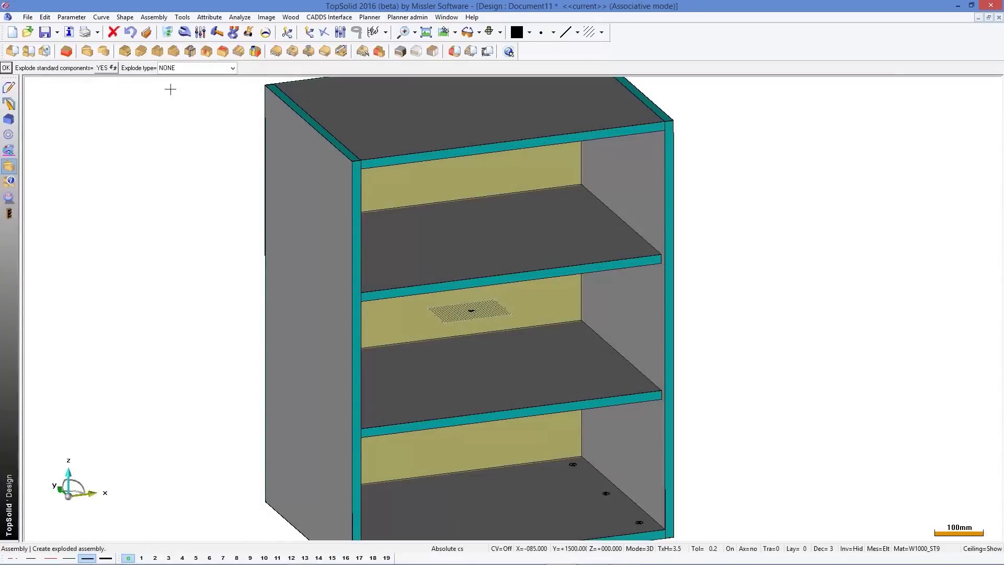
Step: Explode the cabinet radially around the back panel, pushing both side panels outward
click(180, 98)
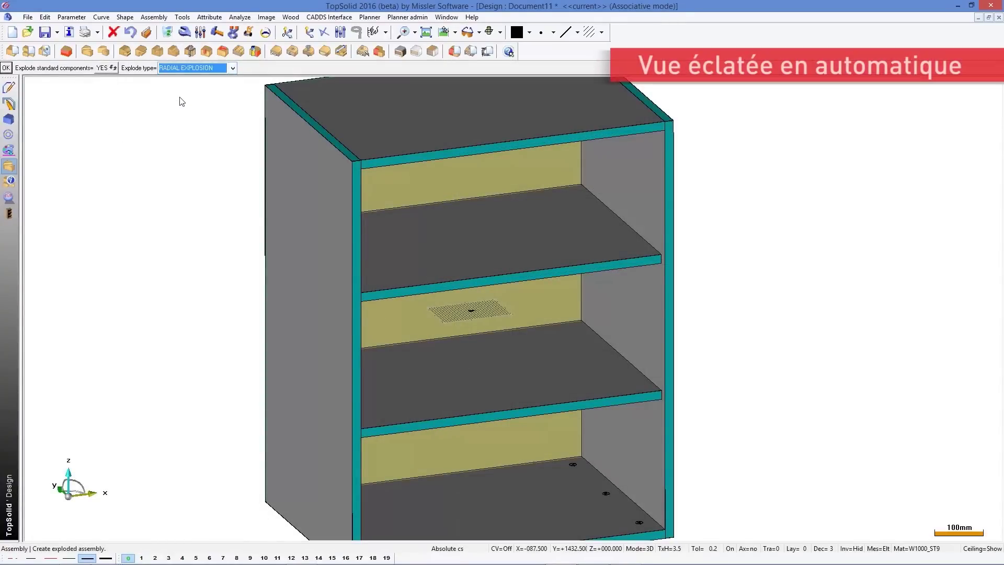
key(Return)
key(Return)
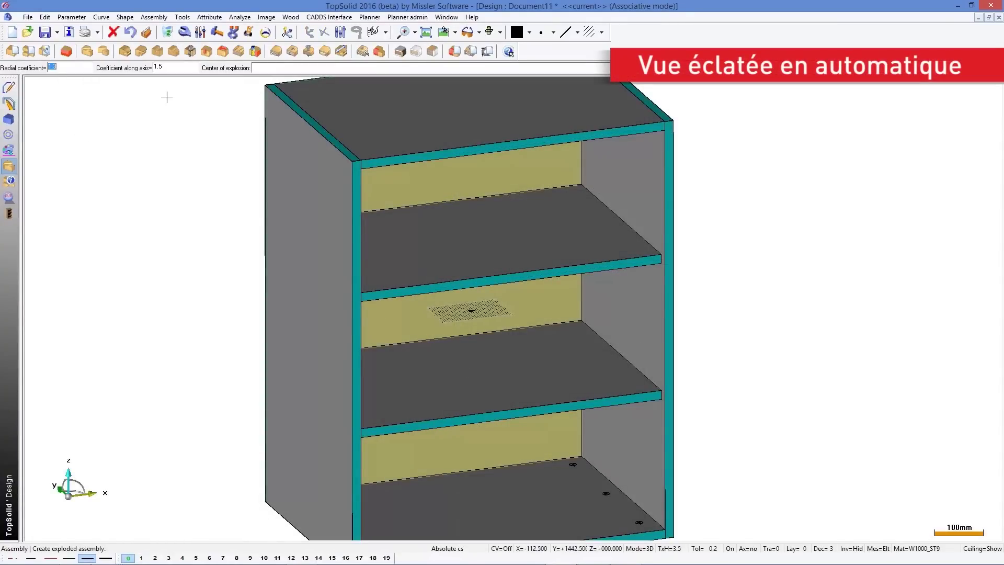
key(Return)
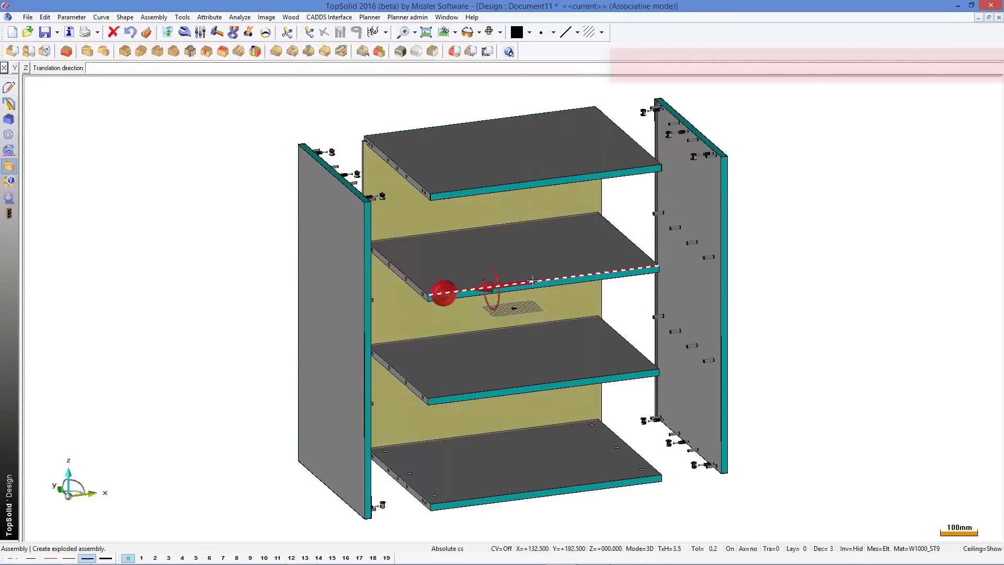
click(486, 206)
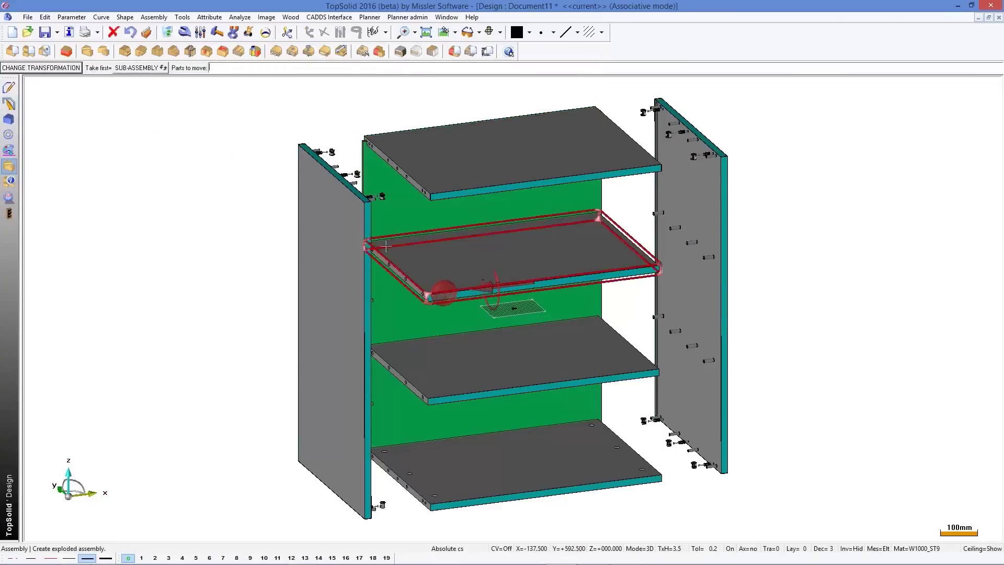
click(336, 253)
click(656, 206)
click(723, 192)
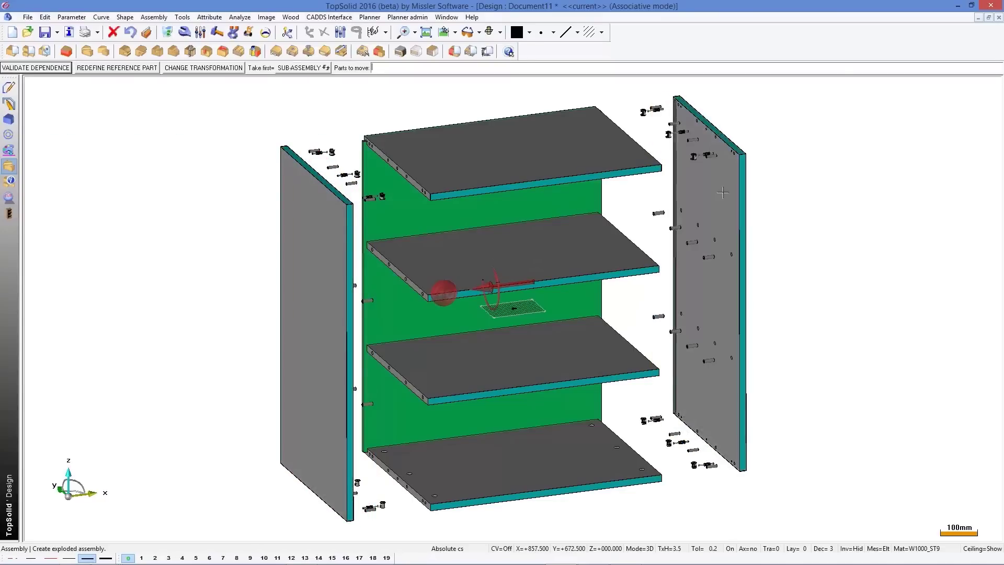
Step: Show the exploded cabinet in colourless grey rendering with a zoomed conical perspective
click(501, 32)
click(509, 129)
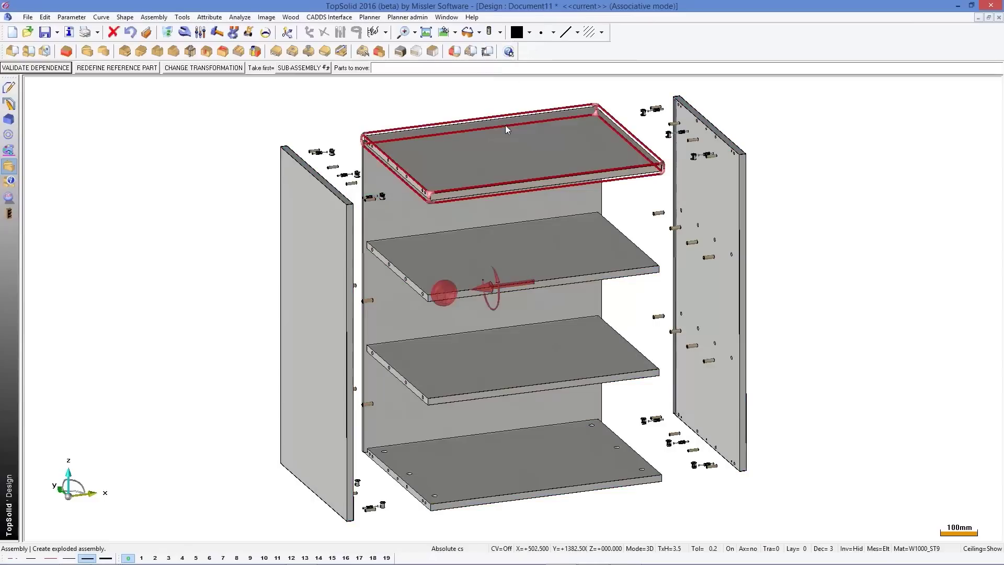
right_click(348, 106)
middle_drag(322, 108, 358, 115)
right_click(366, 77)
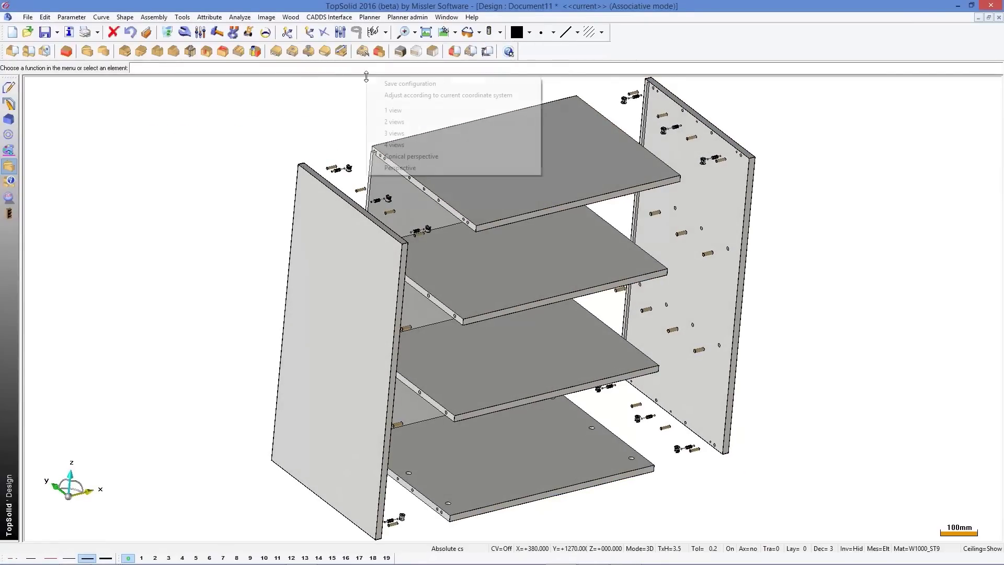
click(407, 156)
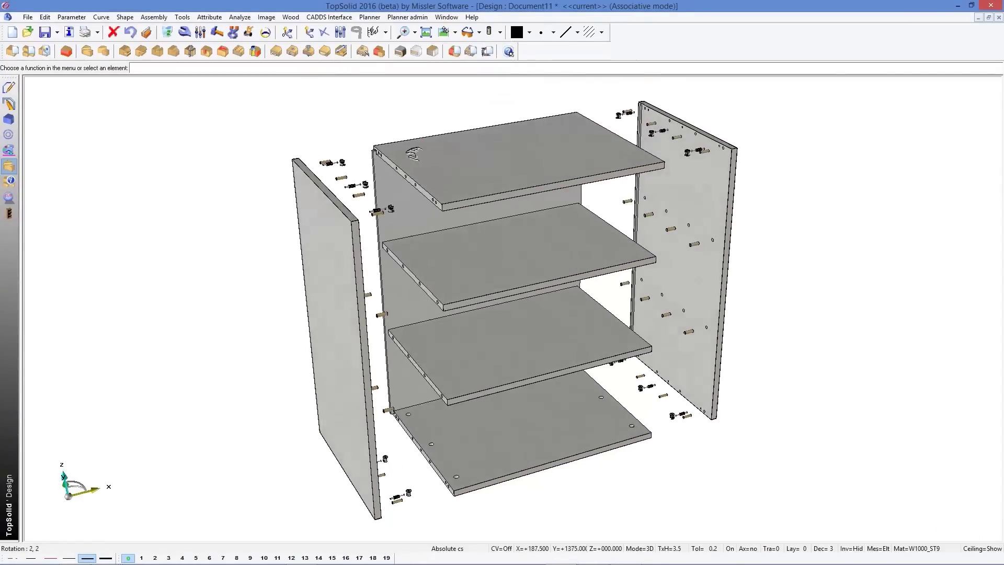
scroll(424, 226, up, 2)
scroll(424, 225, up, 2)
scroll(425, 225, up, 2)
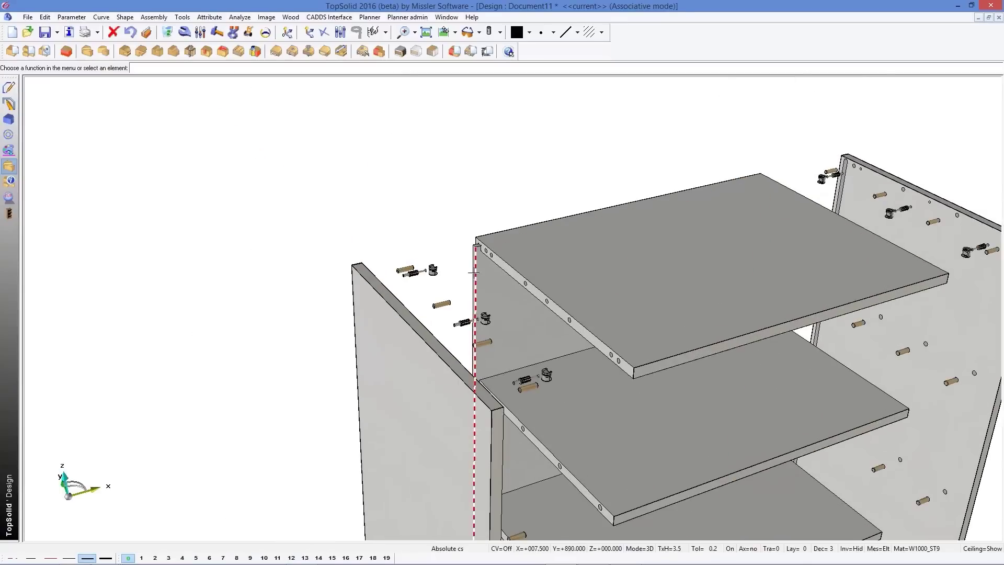
scroll(471, 277, up, 2)
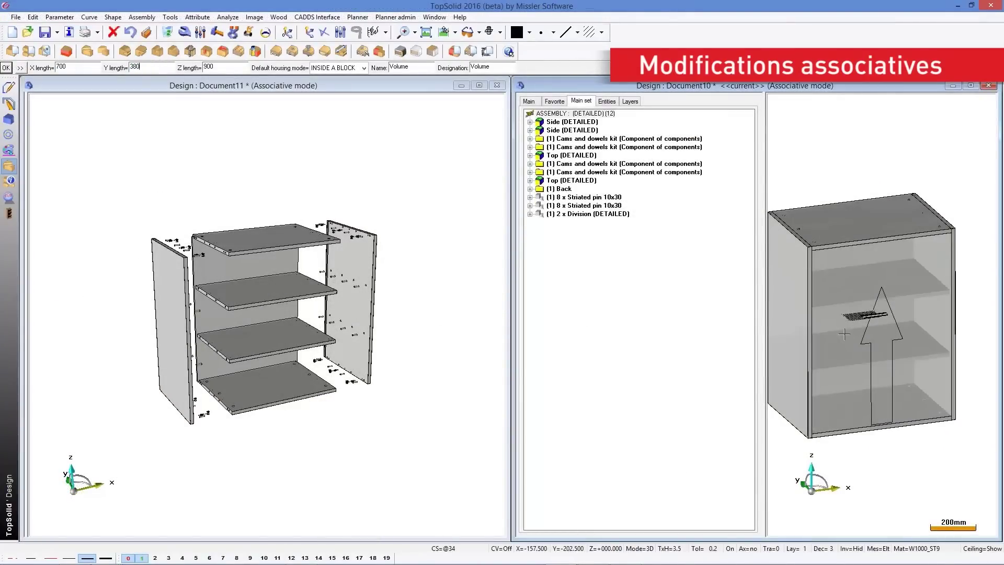
Step: Validate the new box length, then zoom and orbit to check pin sets dropped to 6
key(Return)
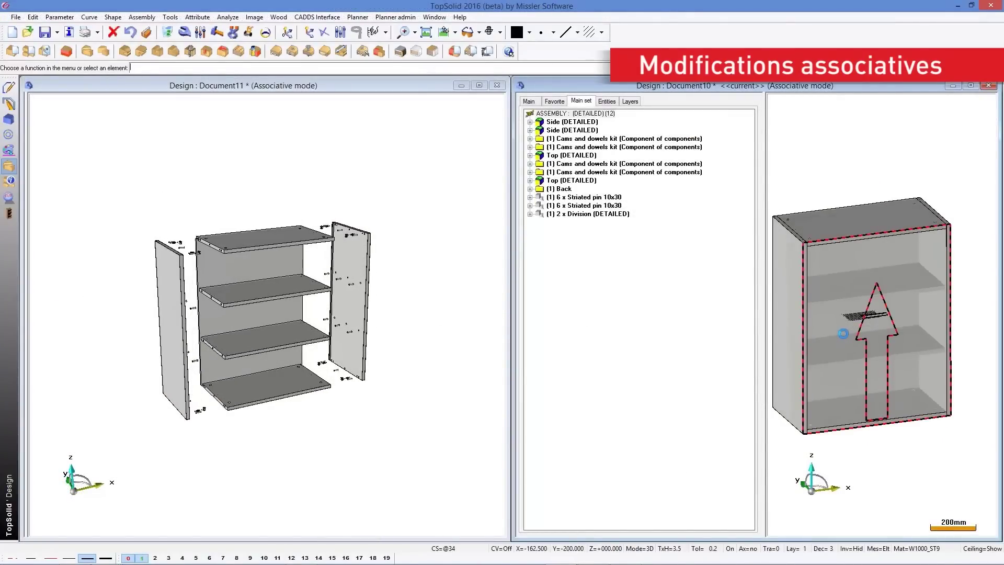
scroll(385, 247, up, 2)
scroll(385, 247, up, 2)
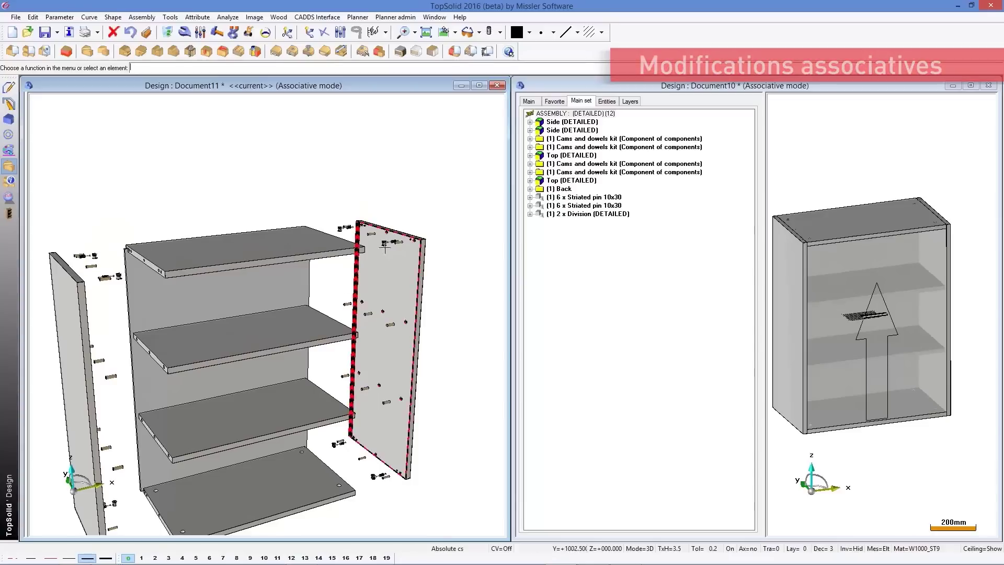
middle_drag(385, 247, 314, 251)
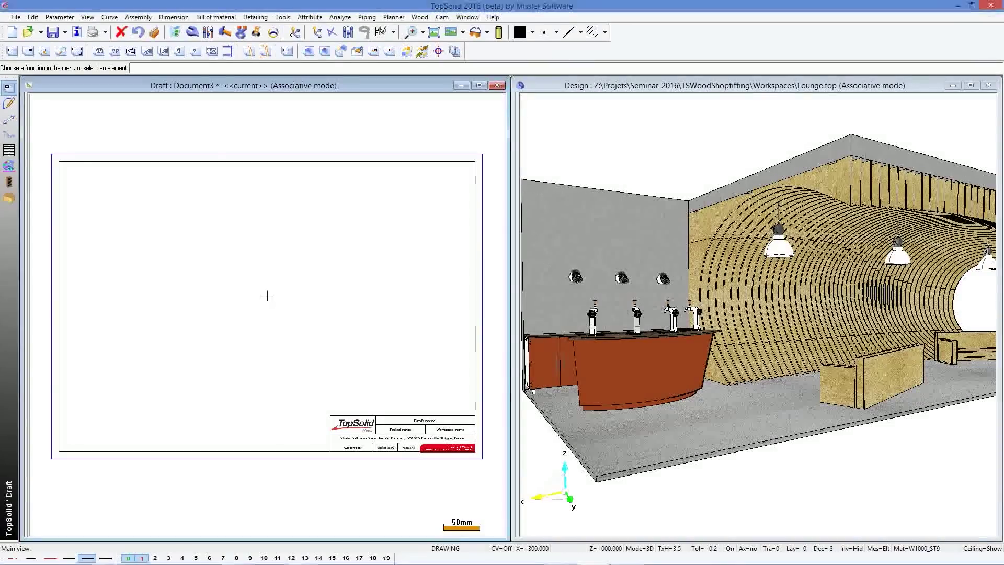
Step: Place a shaded top-down main view of Lounge.top's For-Draft set at the sheet's lower left
click(9, 53)
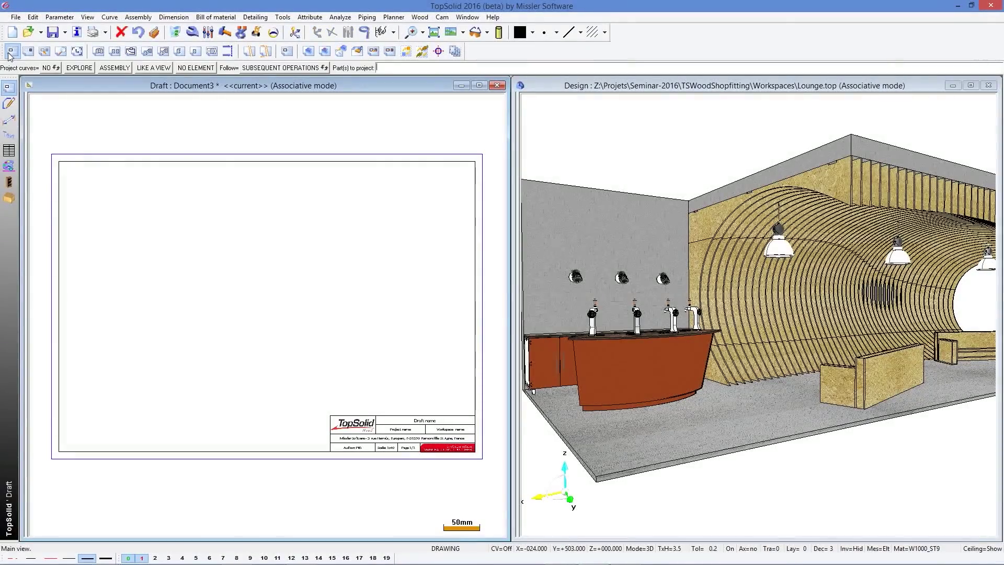
click(79, 68)
click(619, 155)
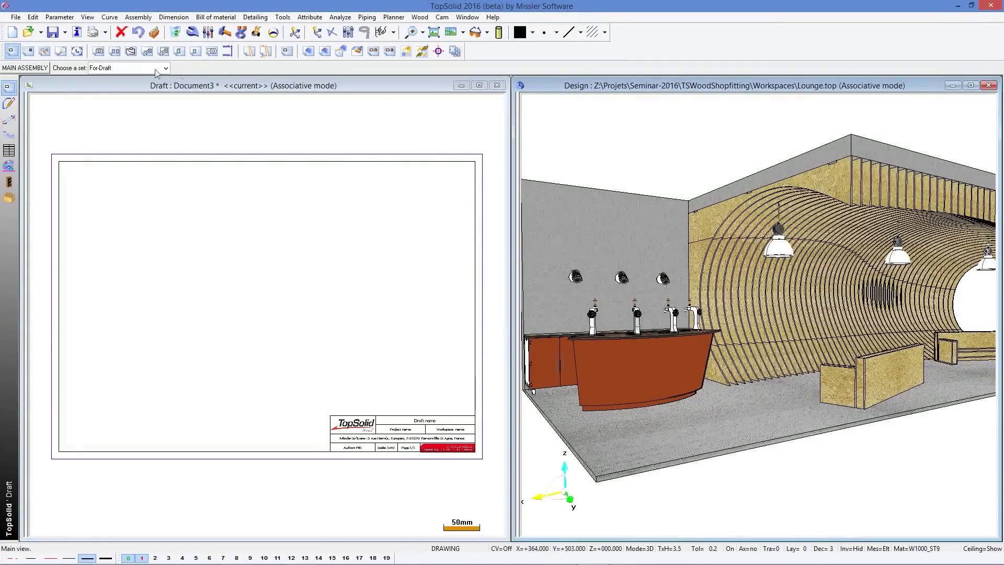
click(124, 80)
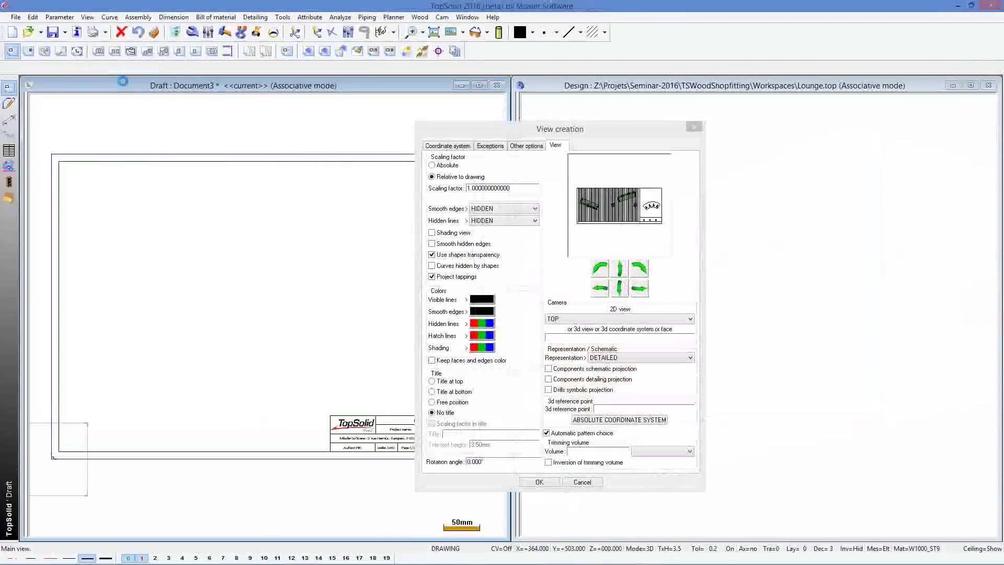
click(432, 233)
click(602, 275)
click(601, 275)
click(535, 487)
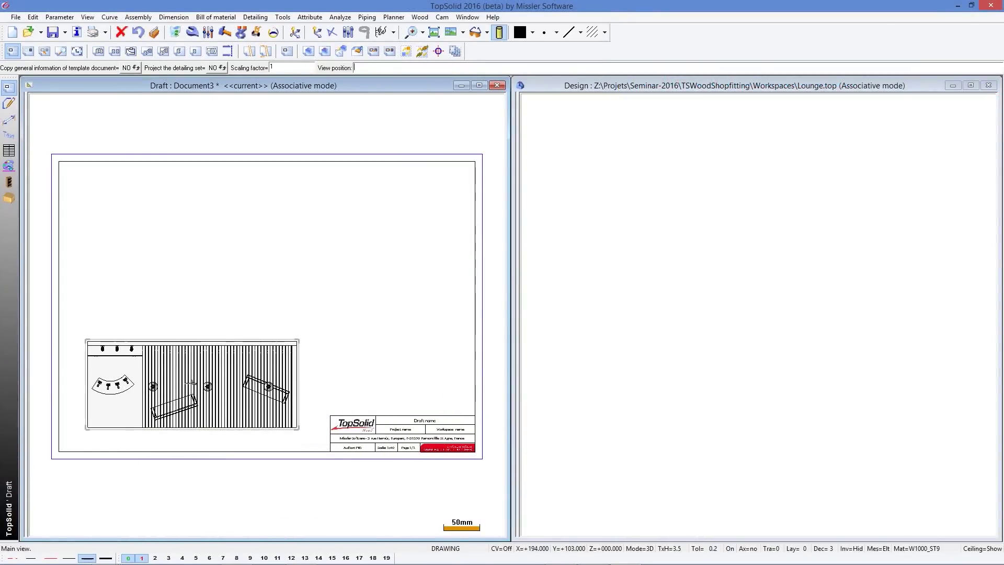
click(191, 380)
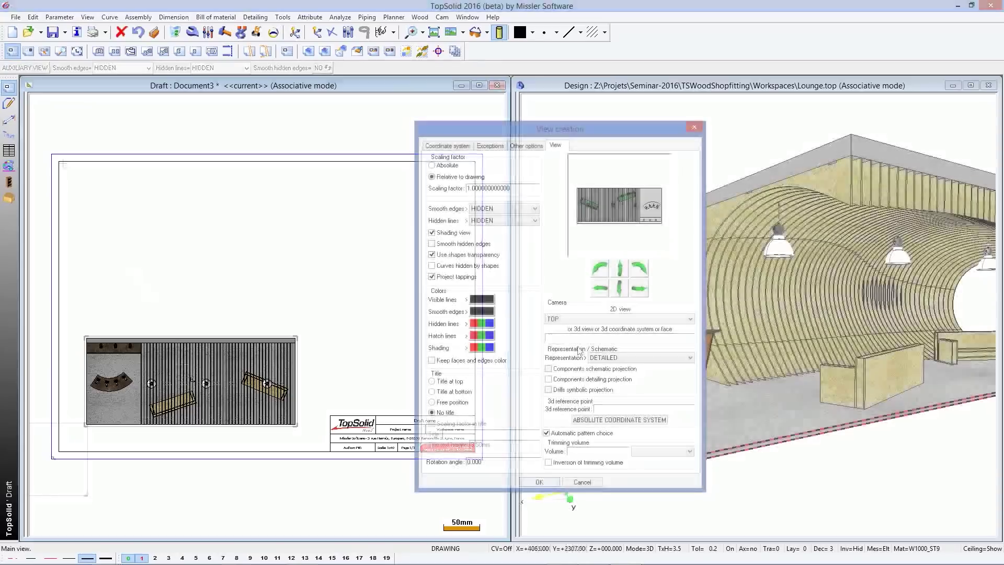
click(848, 481)
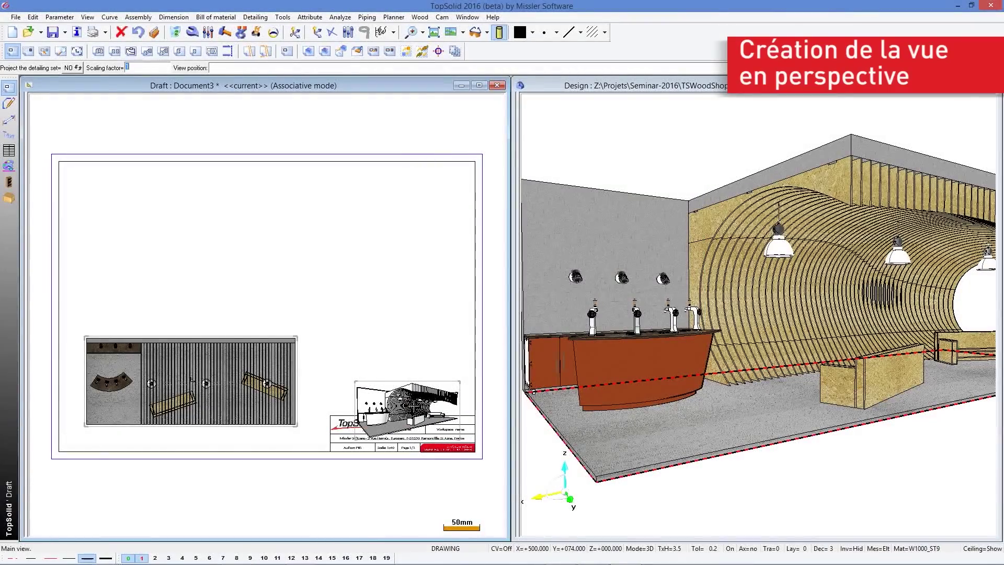
Step: Place the lounge perspective view at scaling factor 1.5 to the right of the plan
text(1.5)
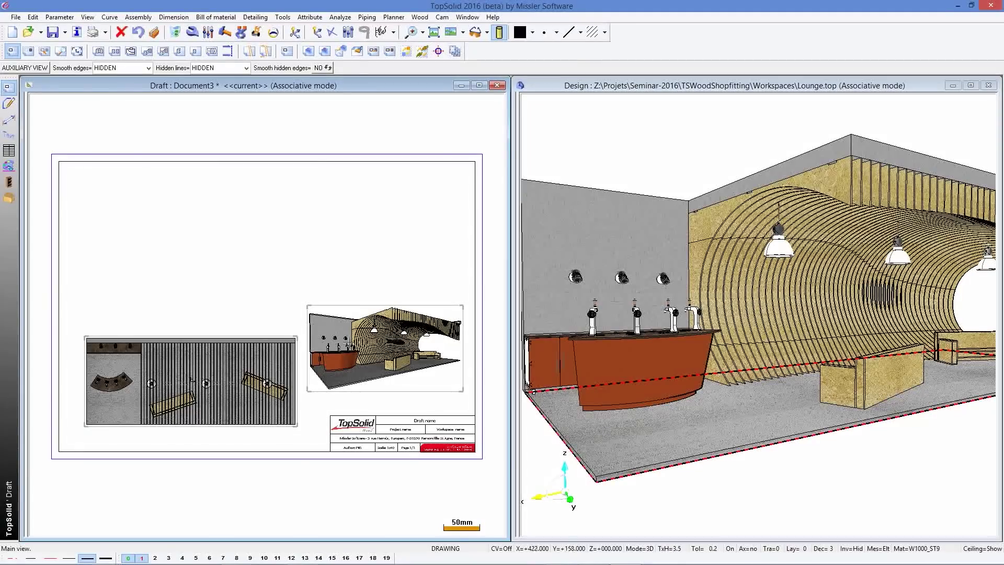
click(44, 53)
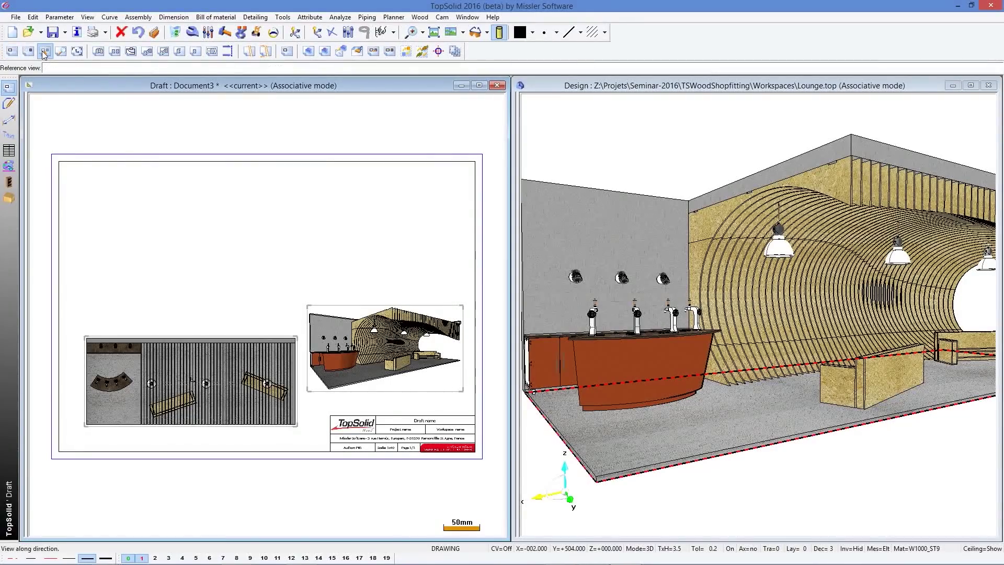
Step: Project elevation views A and B from plan edges into the sheet's top row
click(183, 391)
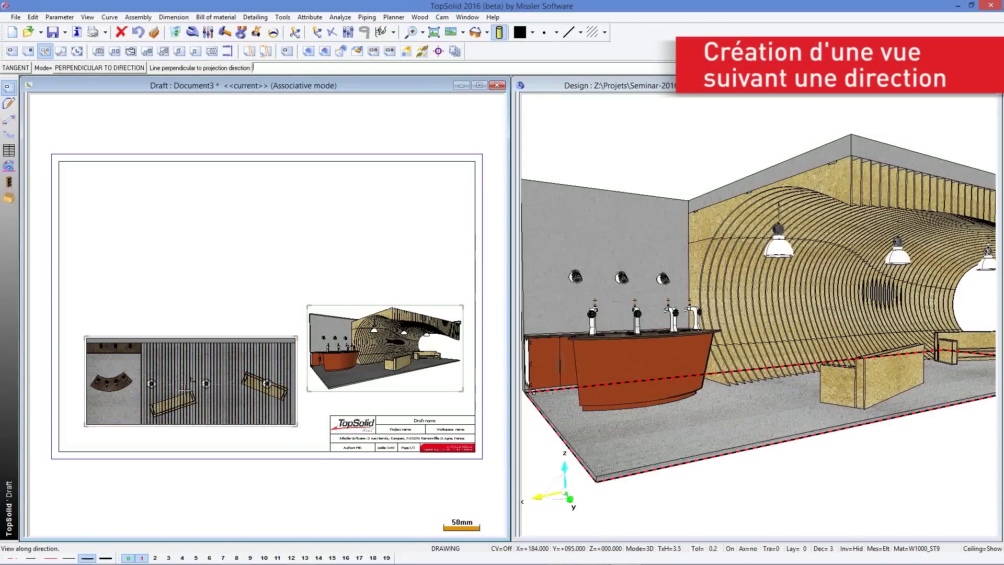
click(87, 367)
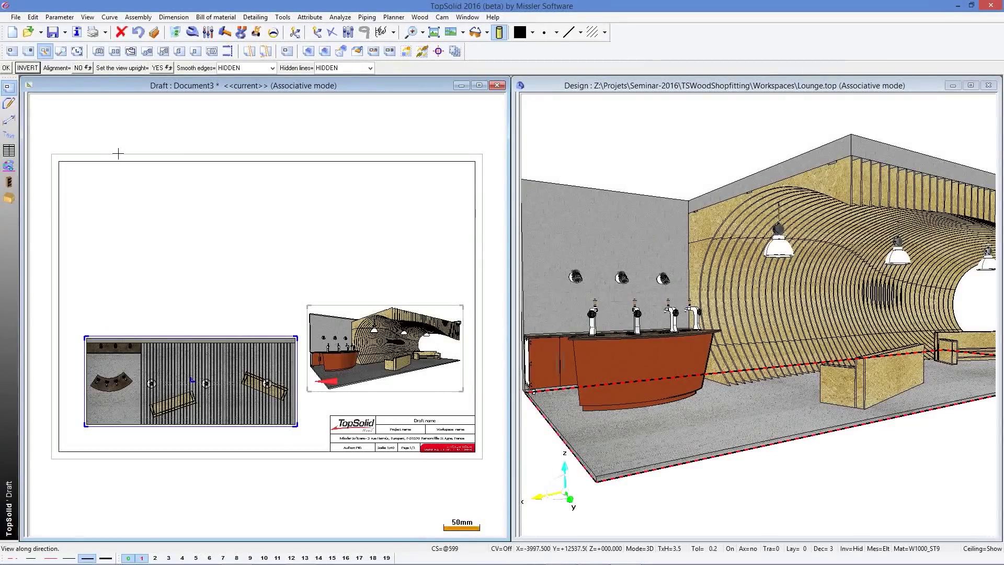
key(Return)
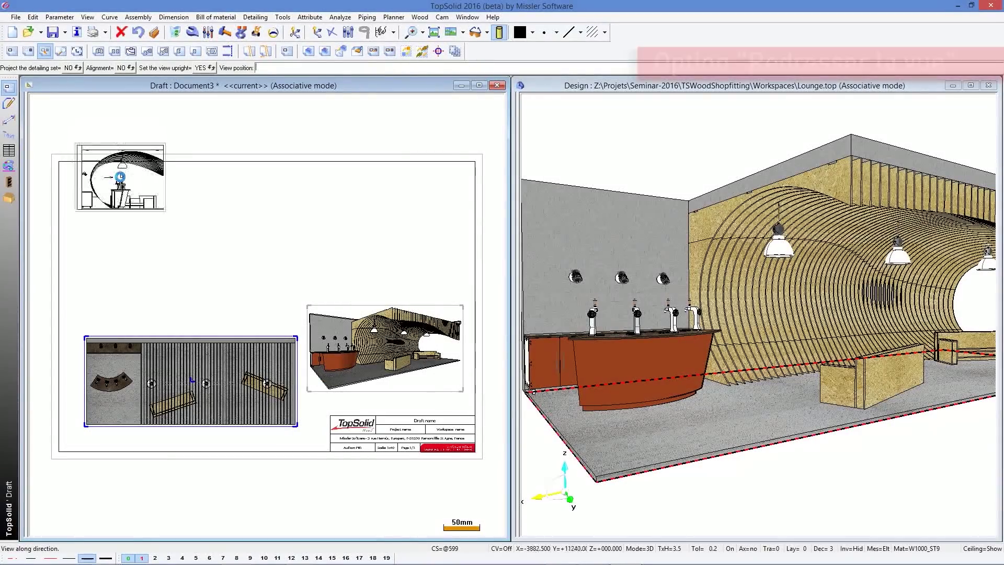
click(115, 212)
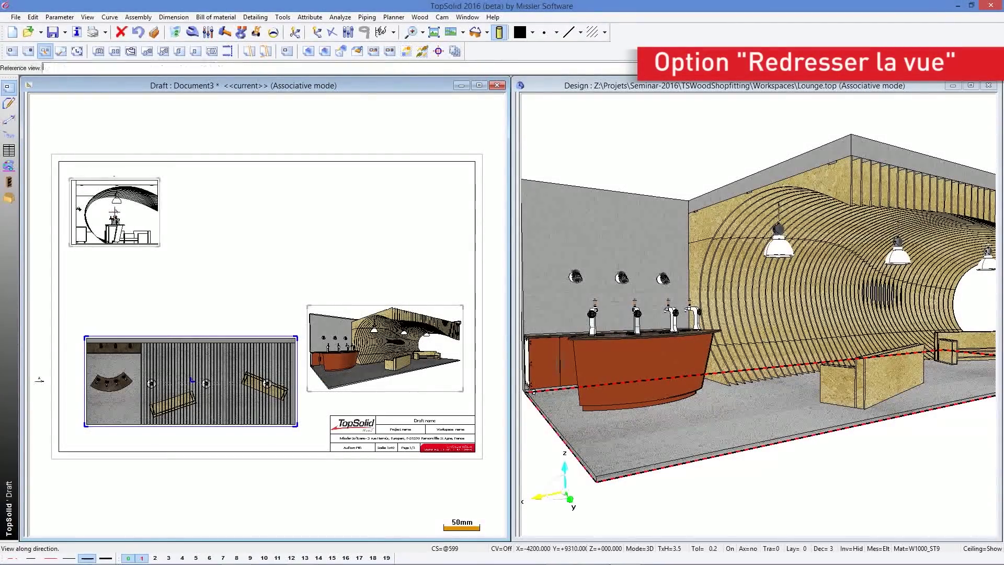
click(181, 354)
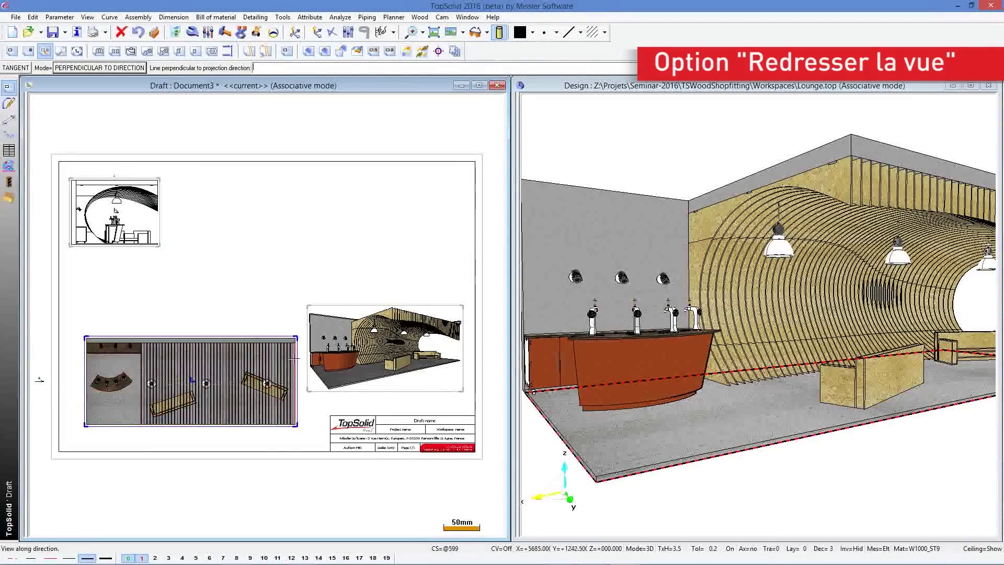
click(294, 358)
click(6, 67)
click(317, 270)
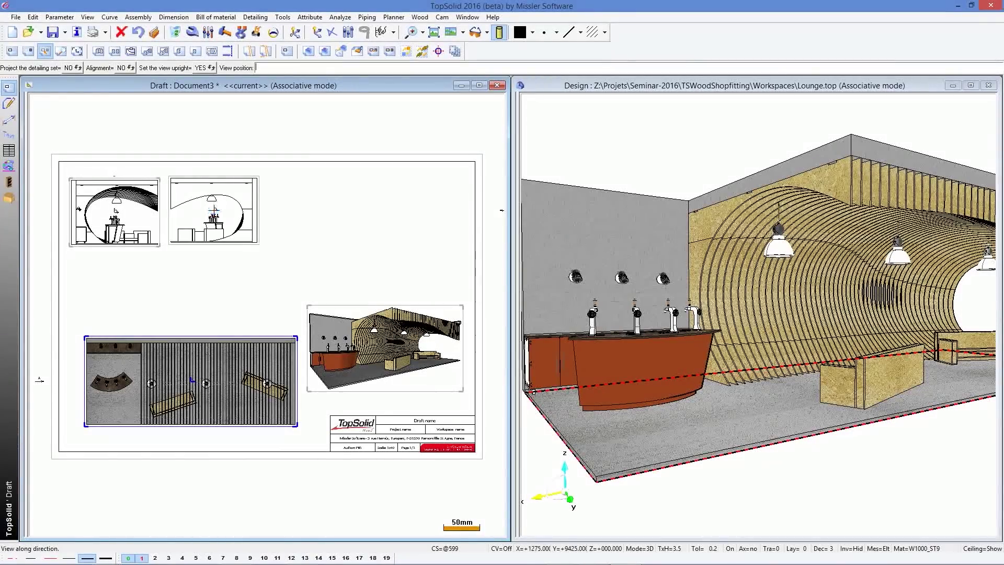
click(211, 212)
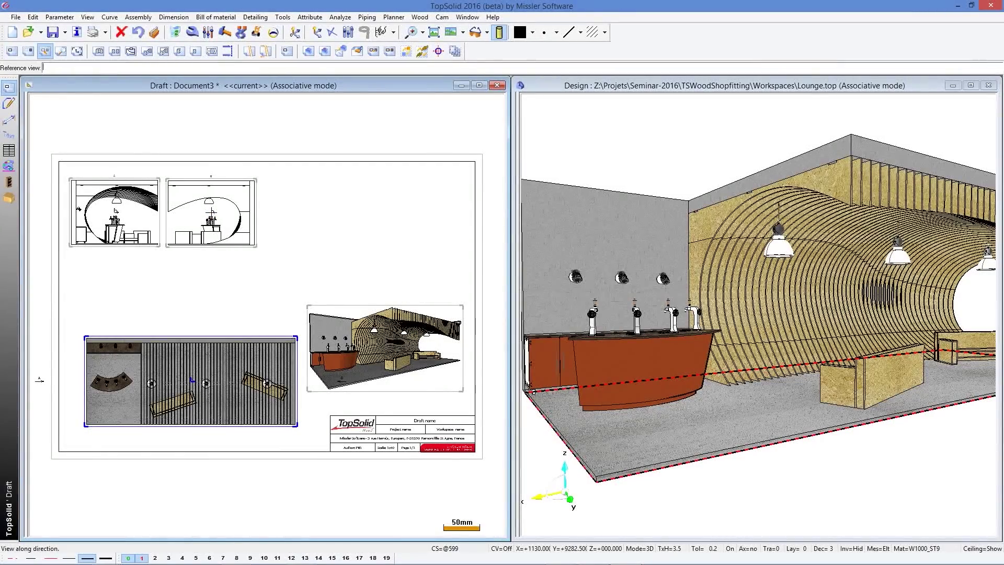
Step: Add a third elevation view C in the top row and maximize the drawing window
click(191, 364)
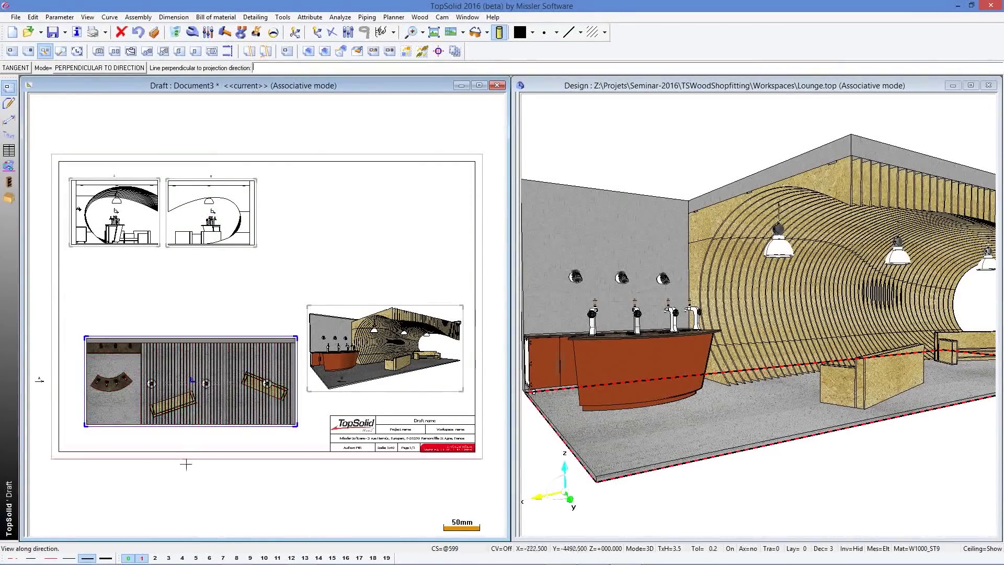
click(111, 422)
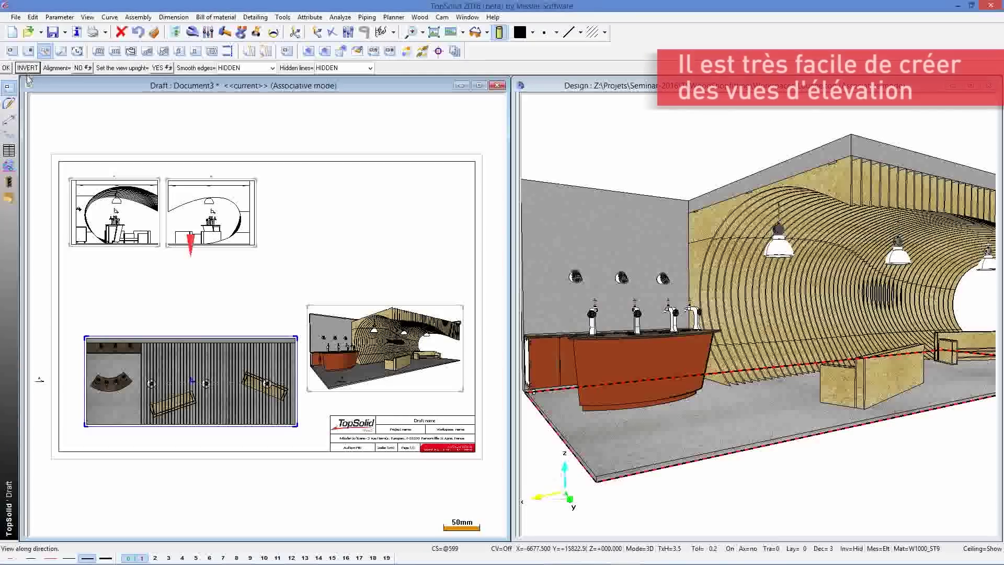
click(6, 67)
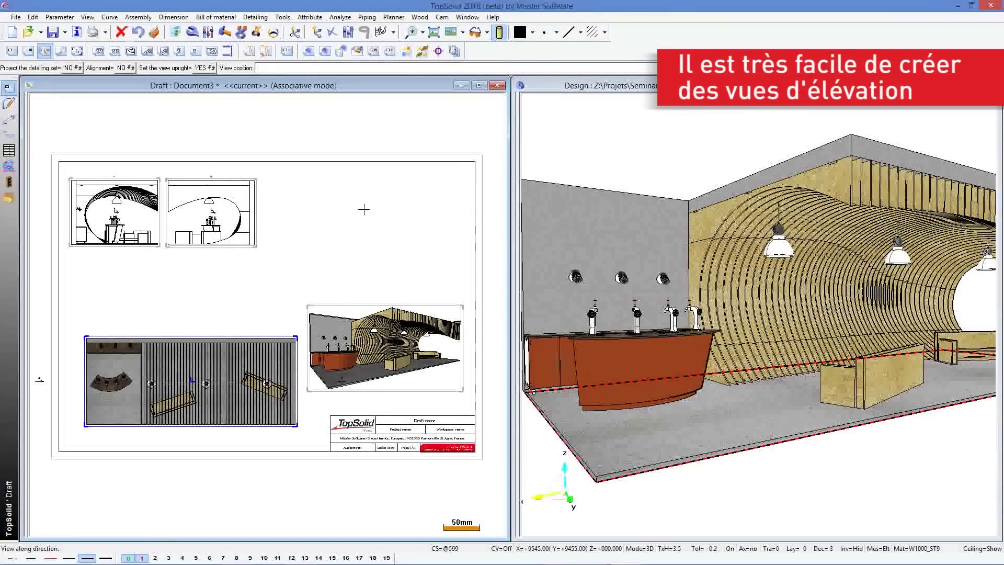
click(364, 209)
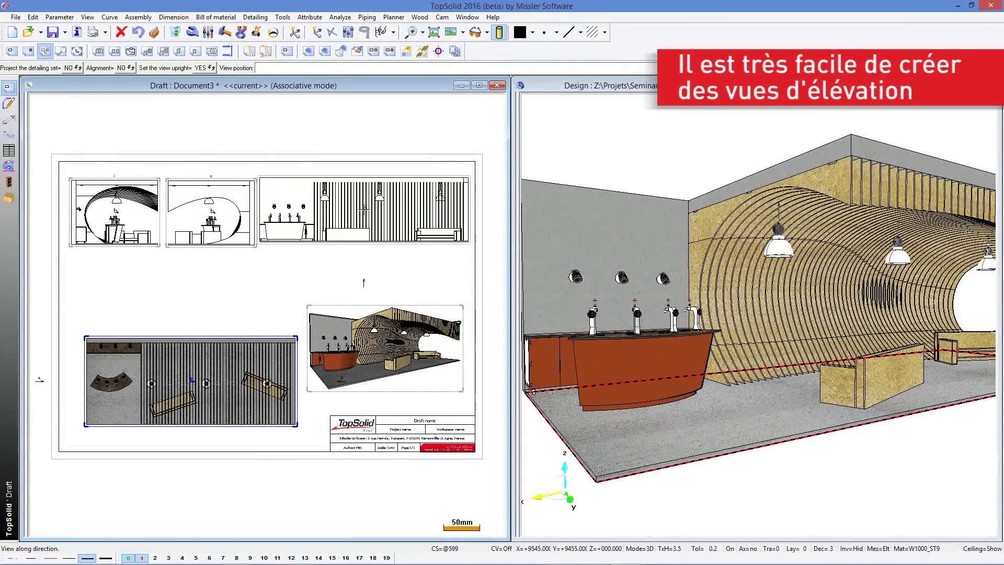
click(368, 285)
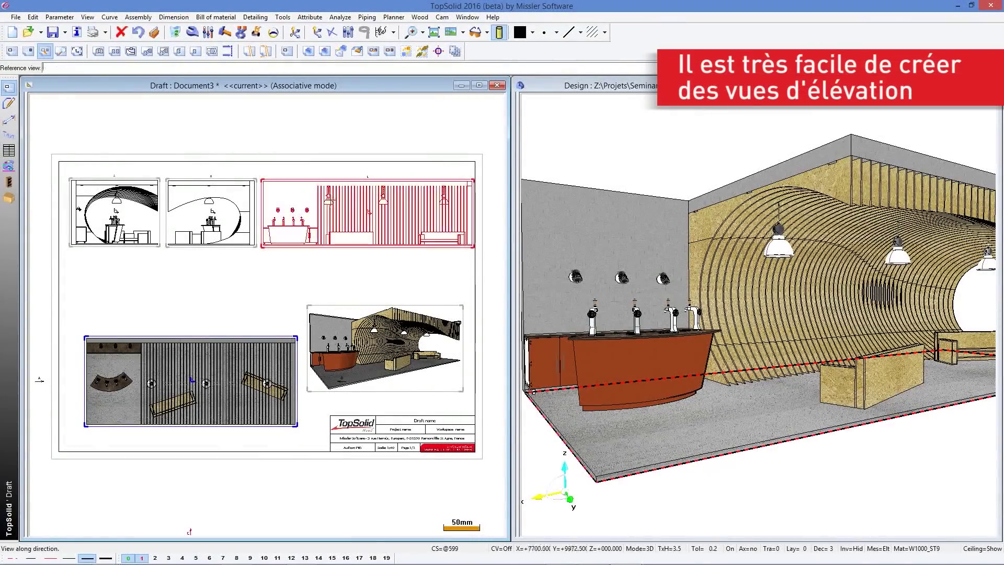
click(480, 85)
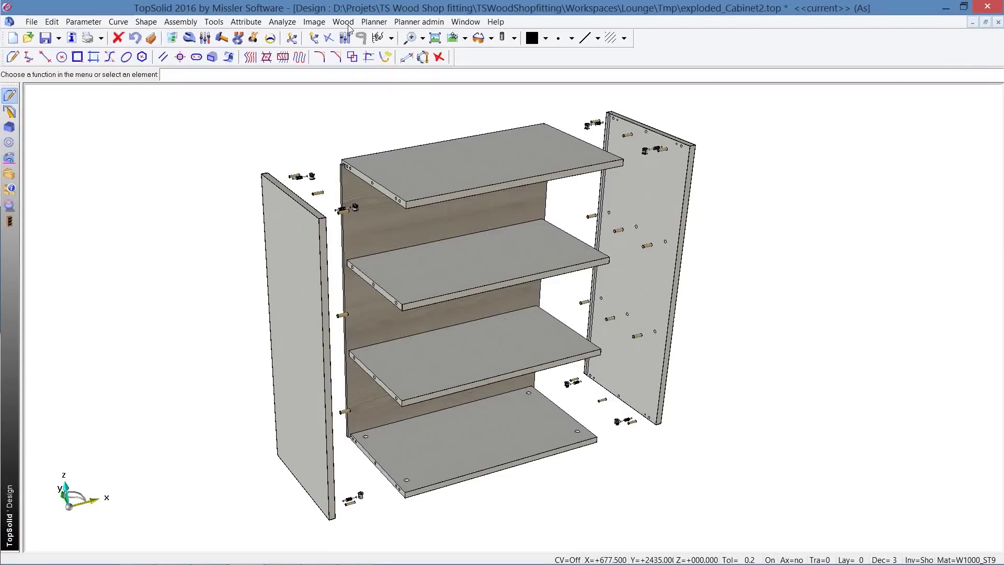
Step: Export the main assembly's six W1000_ST9 parts to Maestro, saved in Maestro Files
click(344, 22)
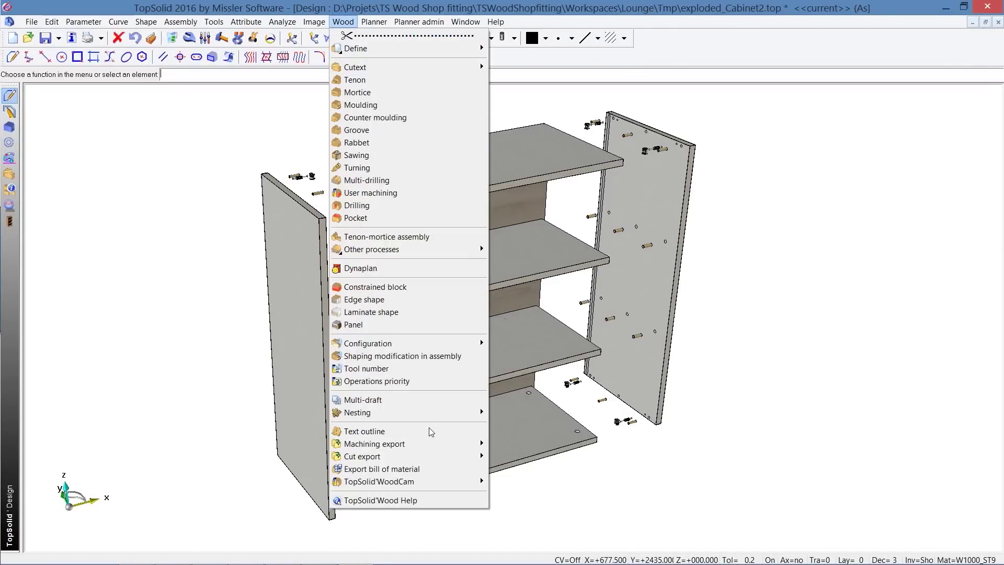
mouse_move(375, 444)
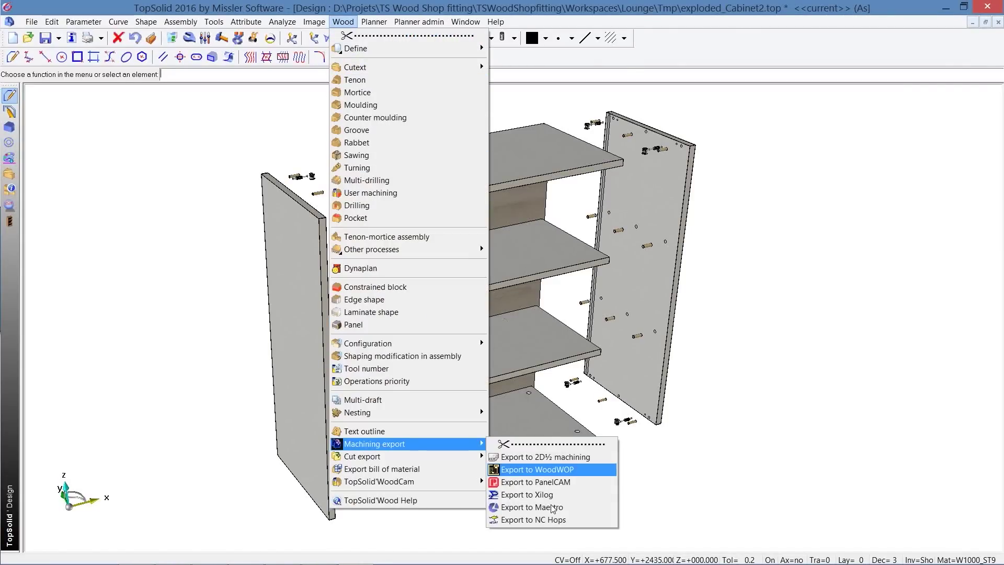
click(529, 507)
click(79, 78)
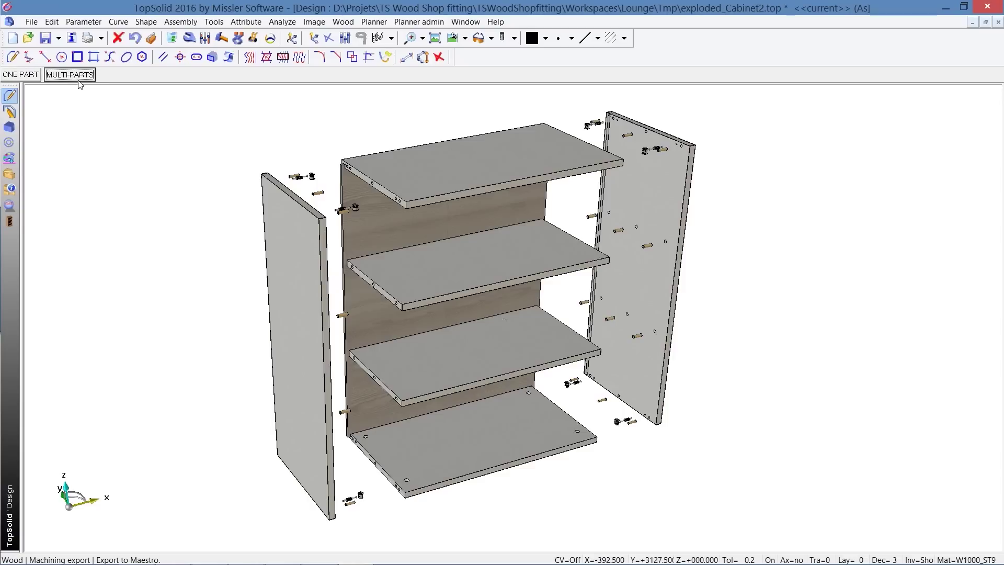
click(52, 79)
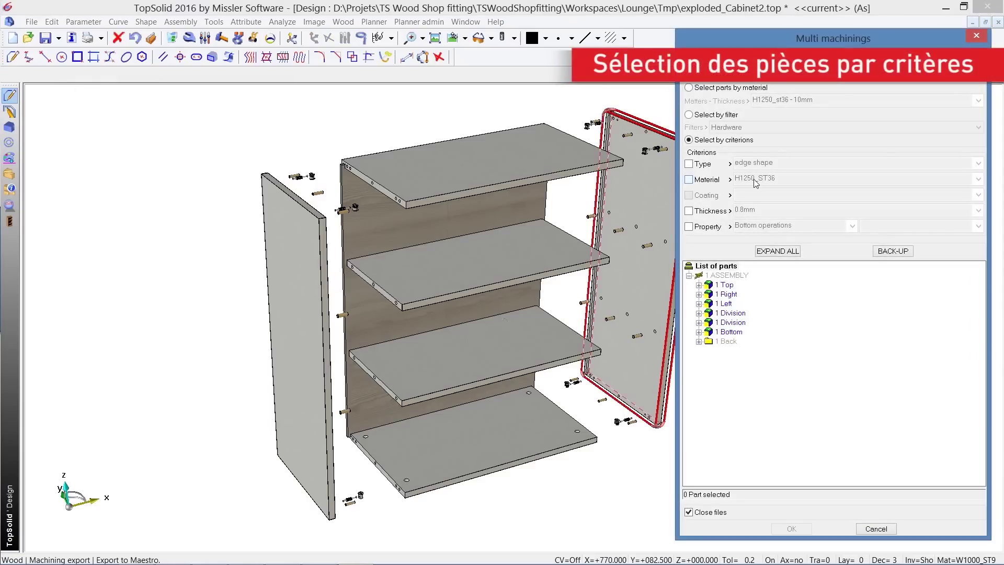
click(756, 182)
click(759, 207)
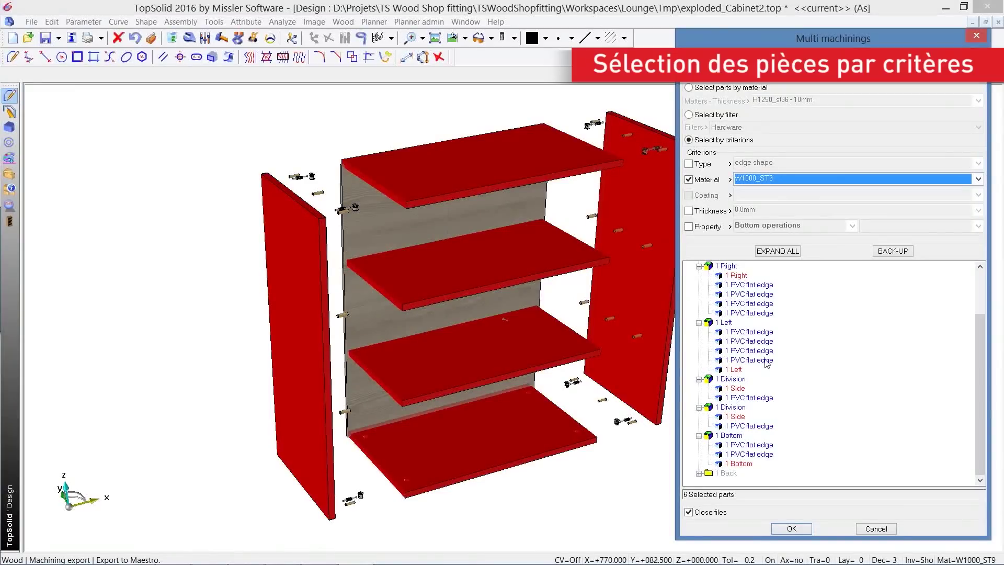
click(790, 529)
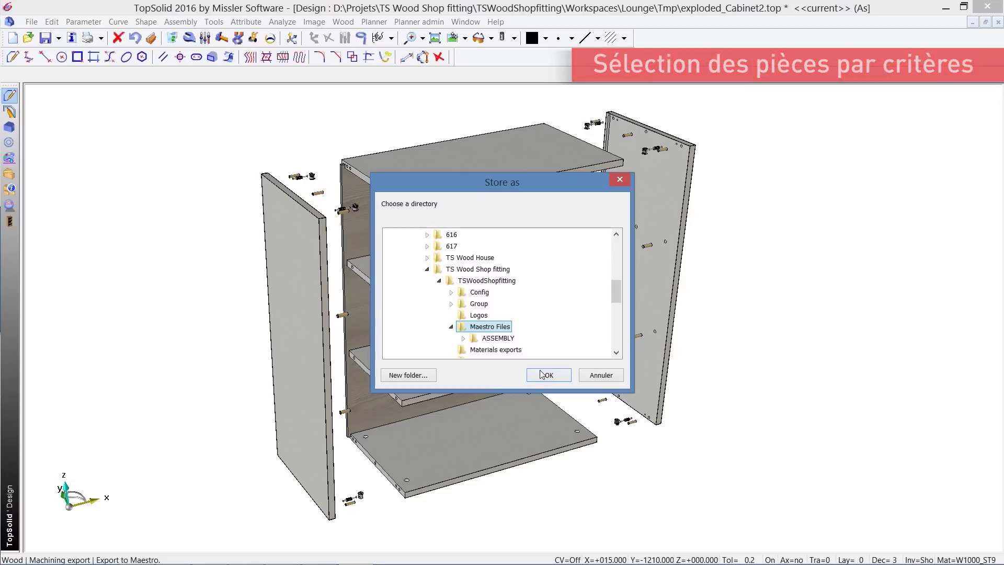
click(539, 372)
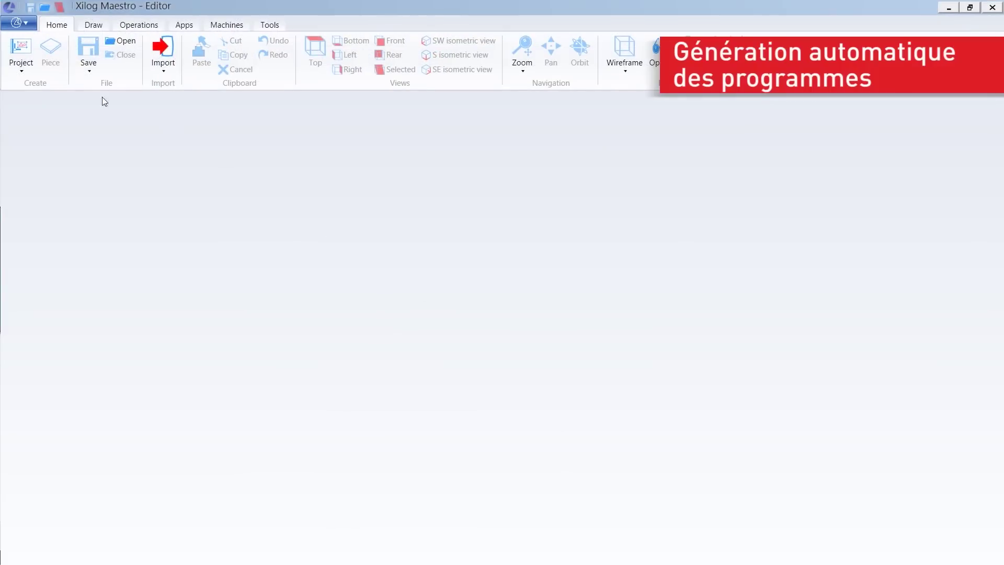
Step: Open Side.pgmx from the ASSEMBLY > Top folder in Xilog Maestro
click(19, 23)
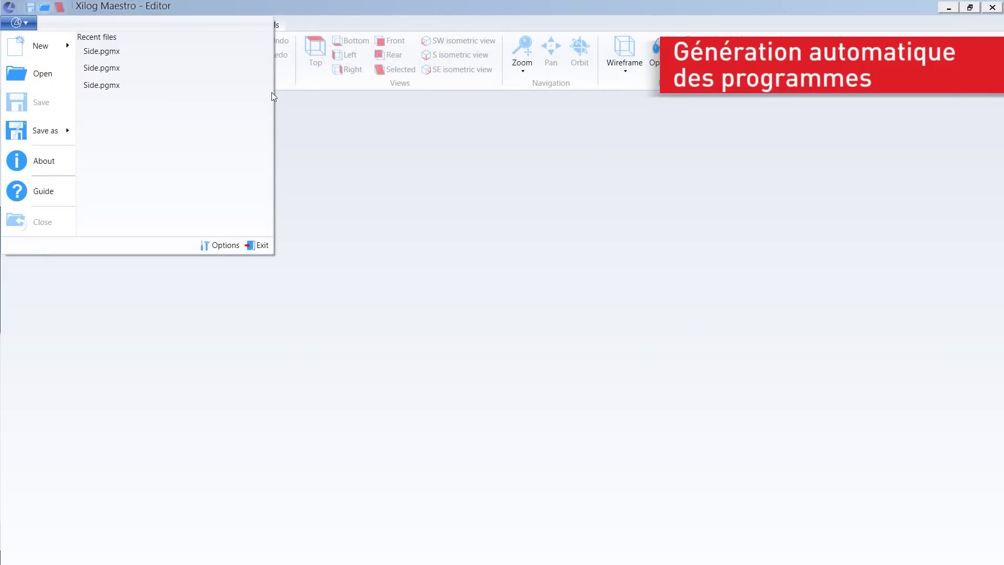
click(42, 73)
click(474, 80)
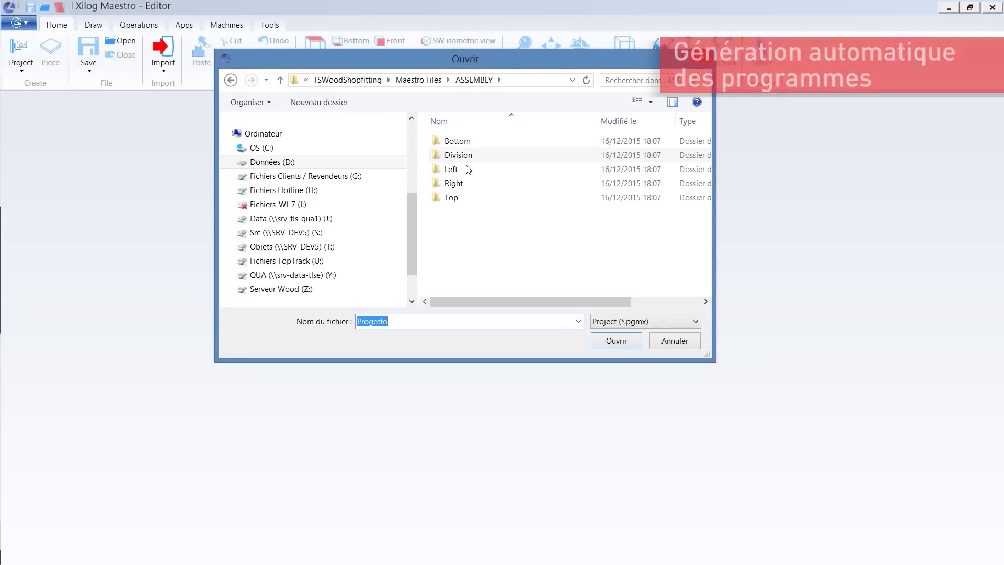
double_click(450, 197)
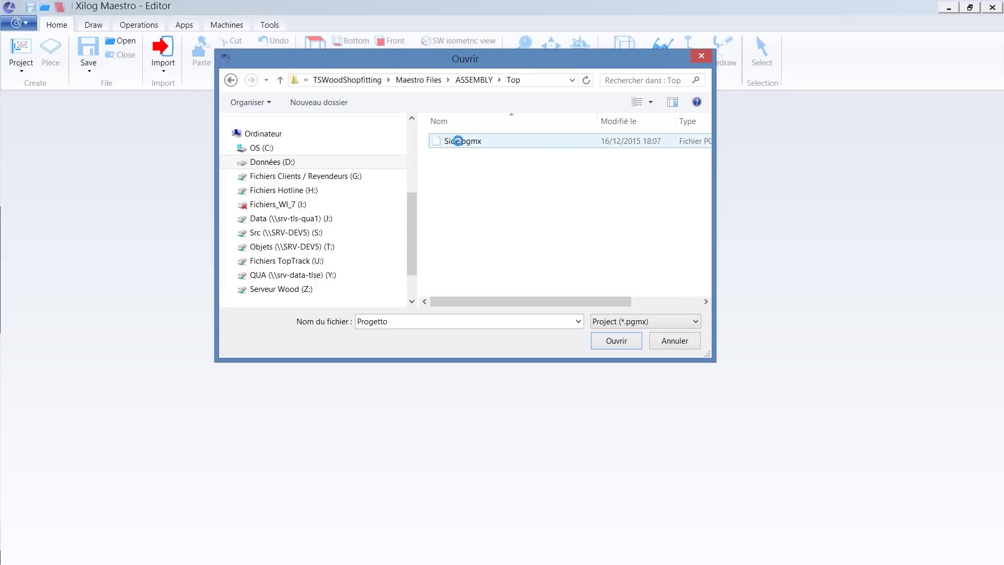
double_click(458, 140)
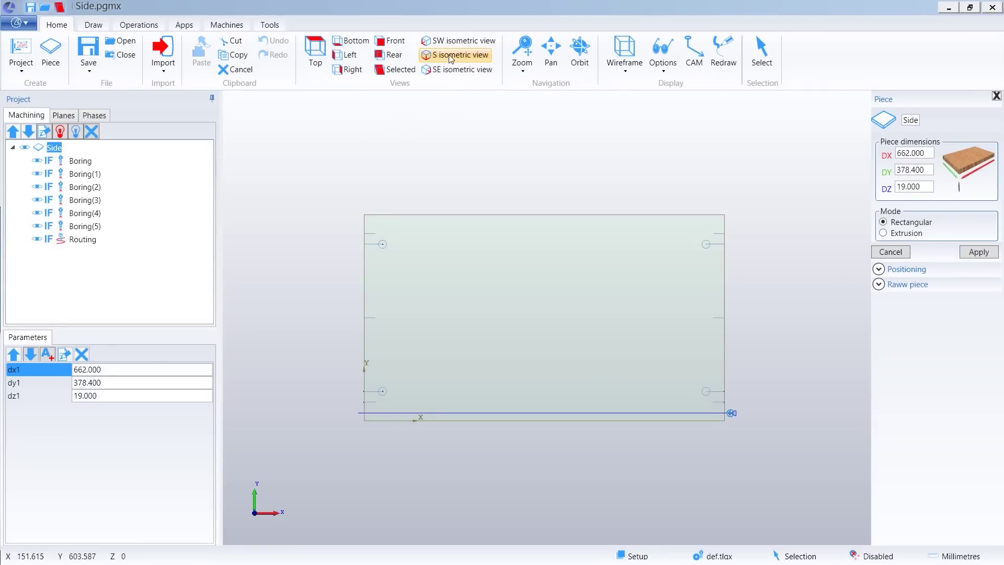
Step: Show the piece in south isometric view and step through its boring operations
click(451, 56)
click(63, 116)
click(26, 115)
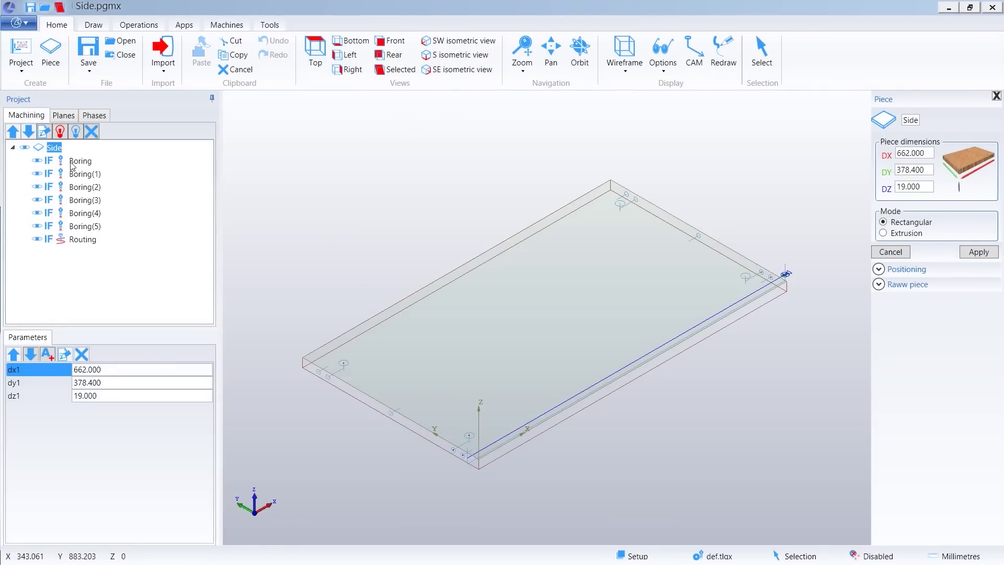
click(77, 162)
key(Down)
key(Down)
key(Down)
key(Down)
key(Down)
key(Down)
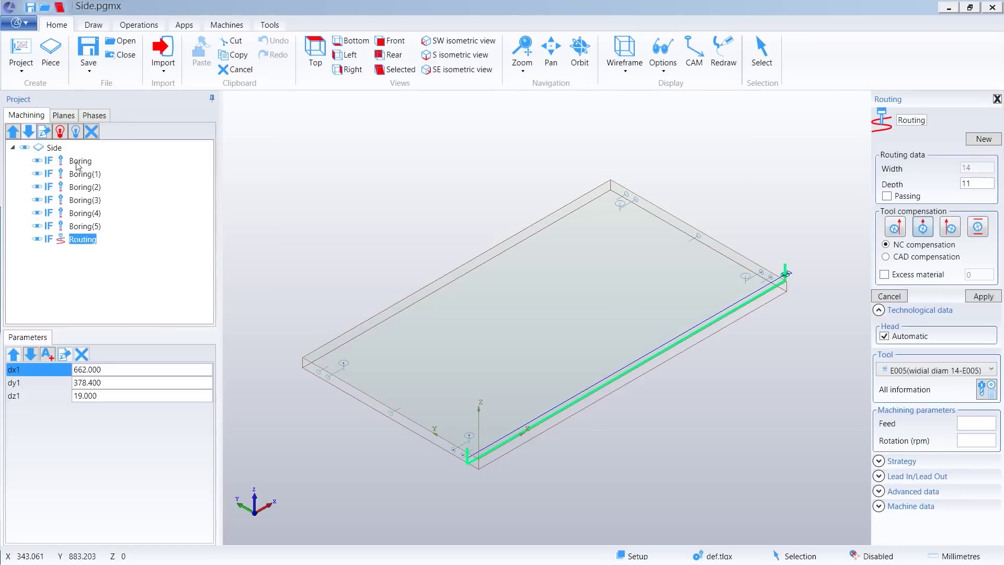
Step: Open Right.pgmx from ASSEMBLY > Right, closing Side, and step through its borings and routing
click(30, 23)
key(ctrl+o)
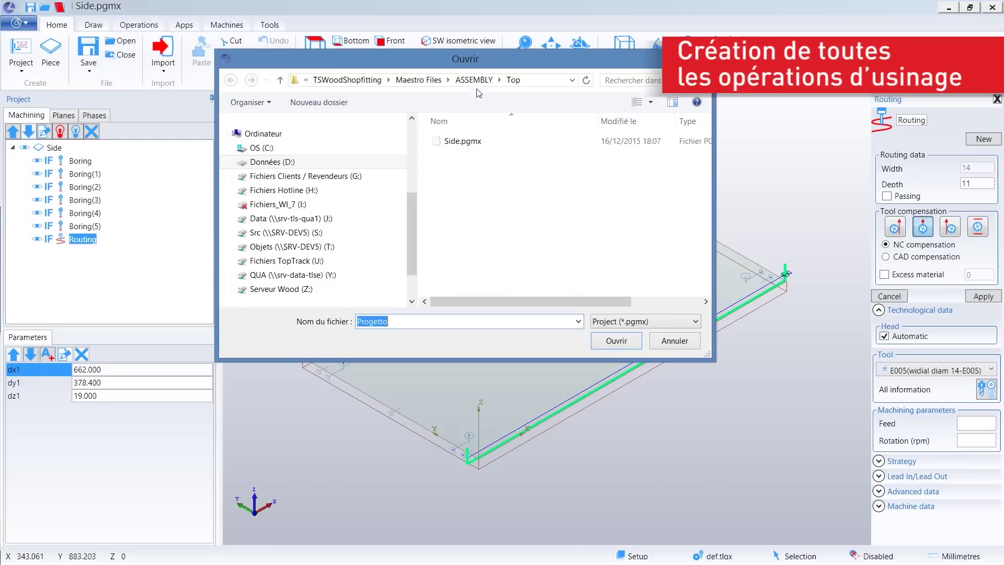
click(476, 80)
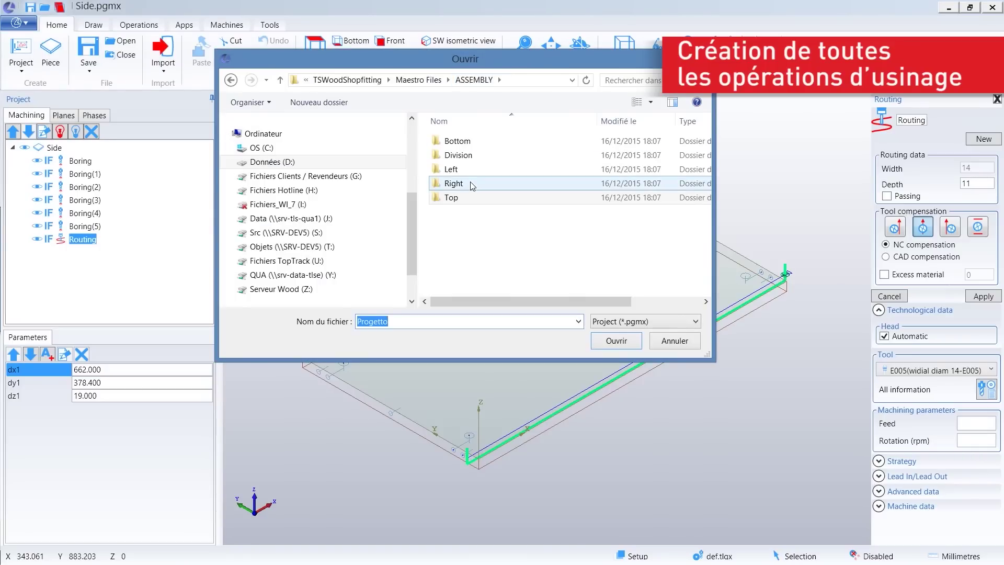
double_click(454, 184)
double_click(460, 141)
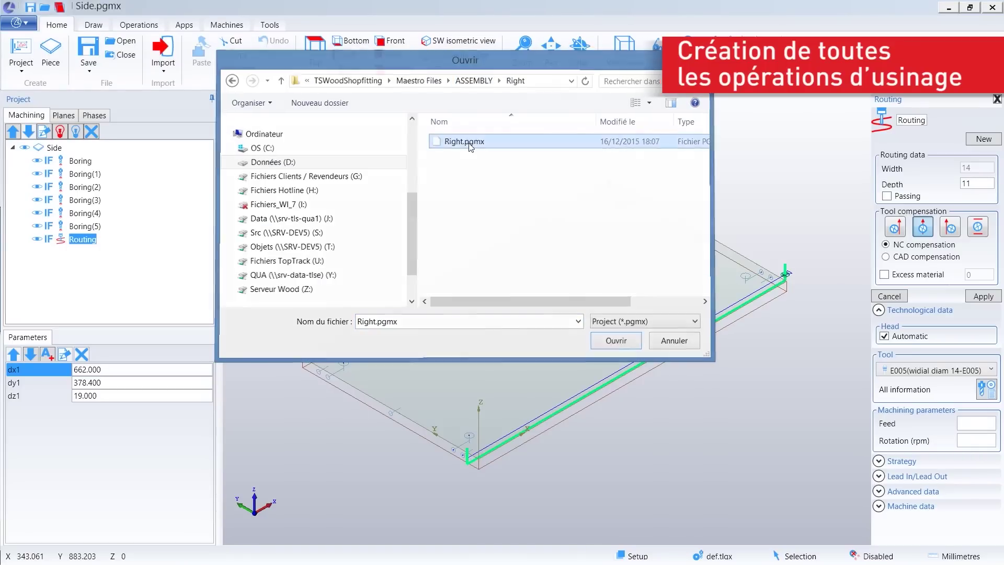
click(483, 336)
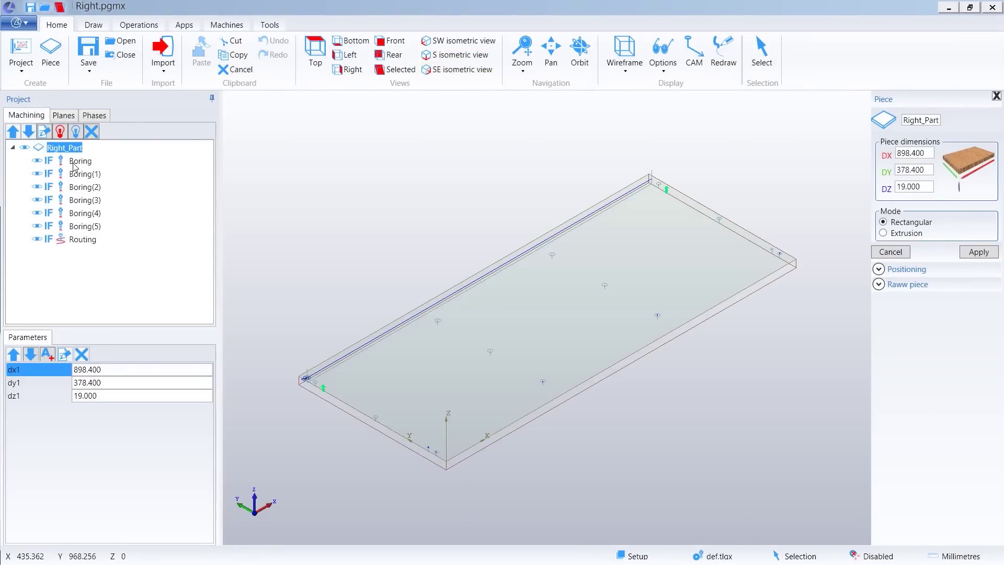
key(Down)
key(Down)
key(Down)
key(Down)
key(Down)
key(Down)
key(Down)
key(super+Right)
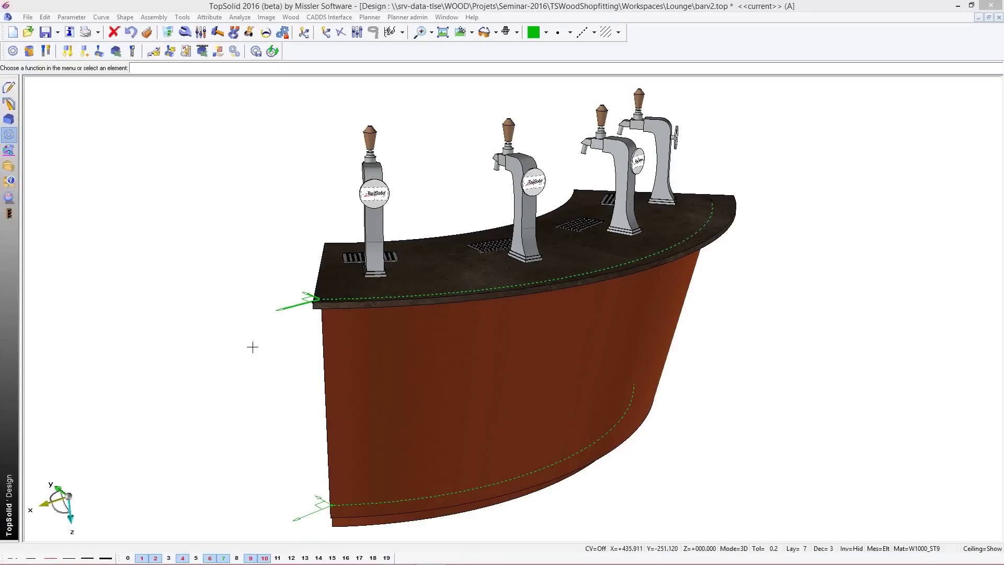
Step: Insert the 24 V white LED band on curve along the top front curve, Front side
middle_drag(252, 347, 243, 298)
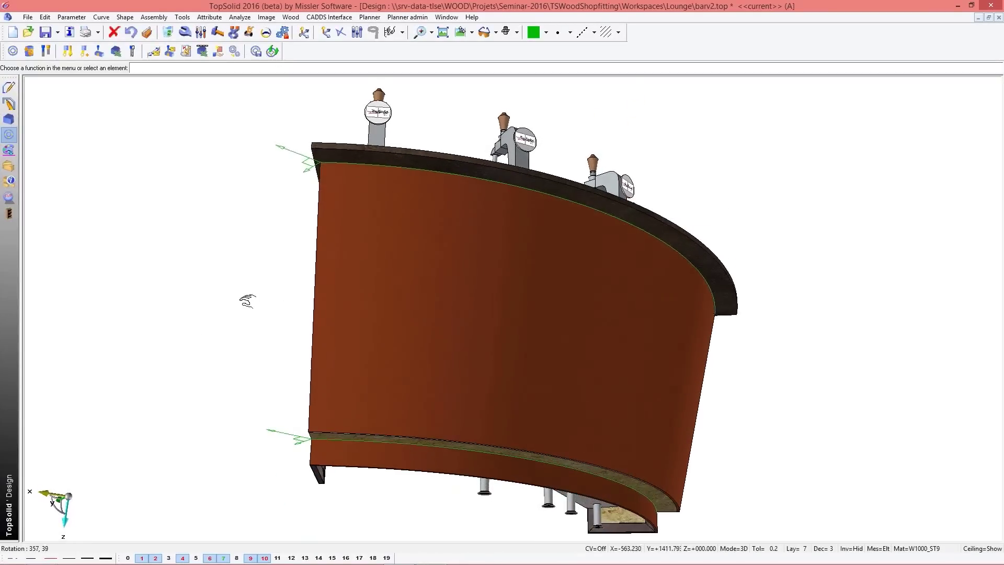
scroll(400, 186, up, 2)
middle_drag(401, 186, 511, 175)
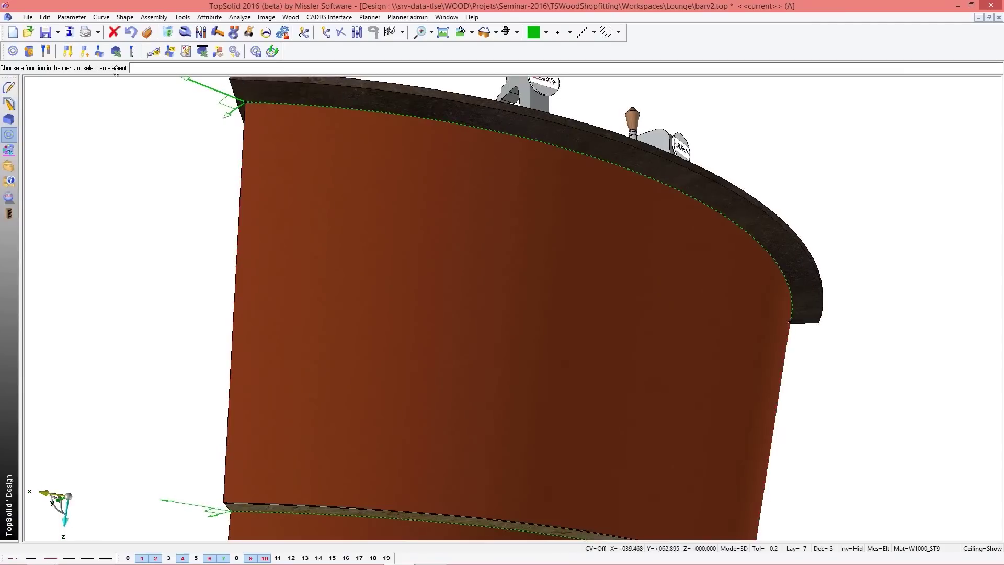
click(13, 51)
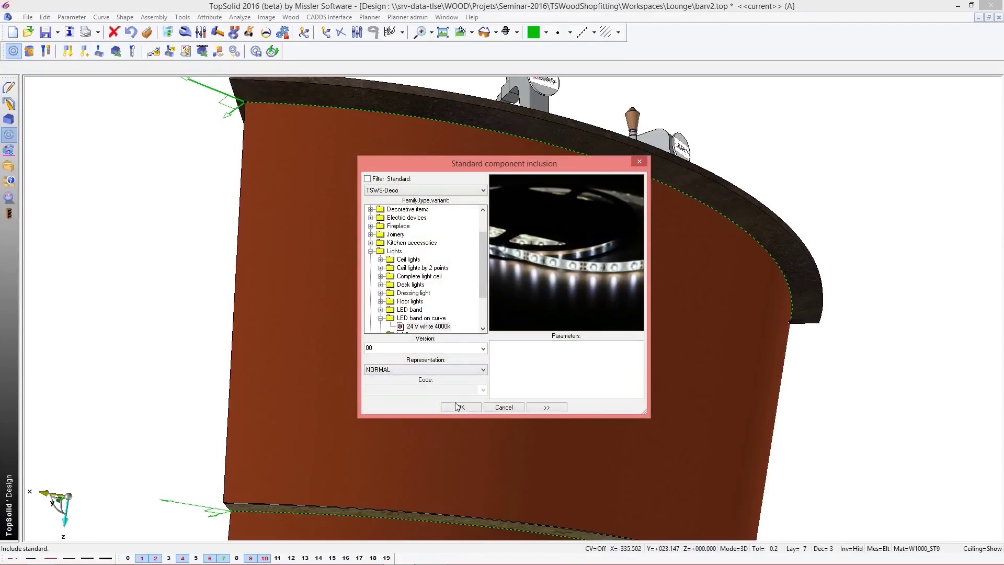
click(458, 407)
click(267, 103)
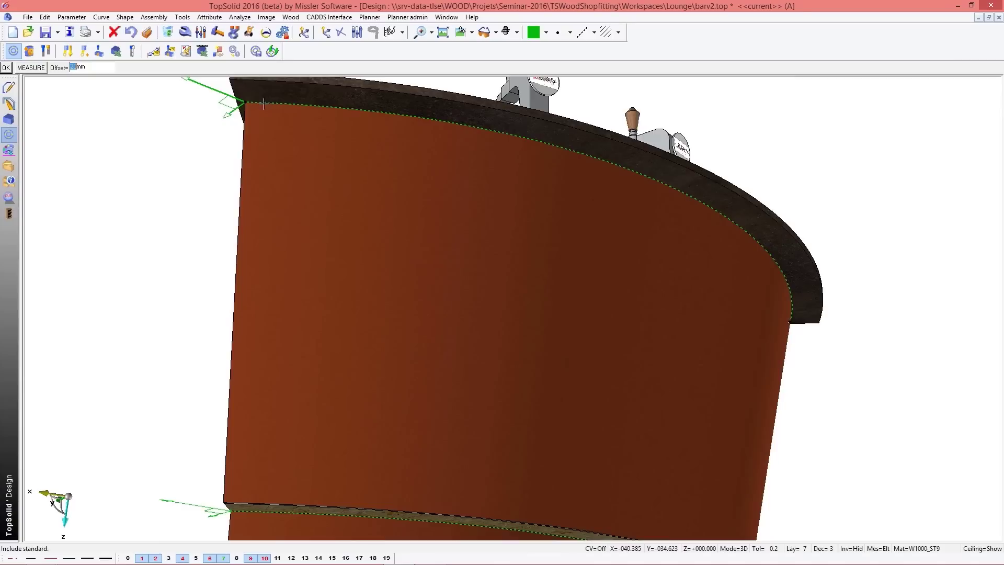
click(81, 71)
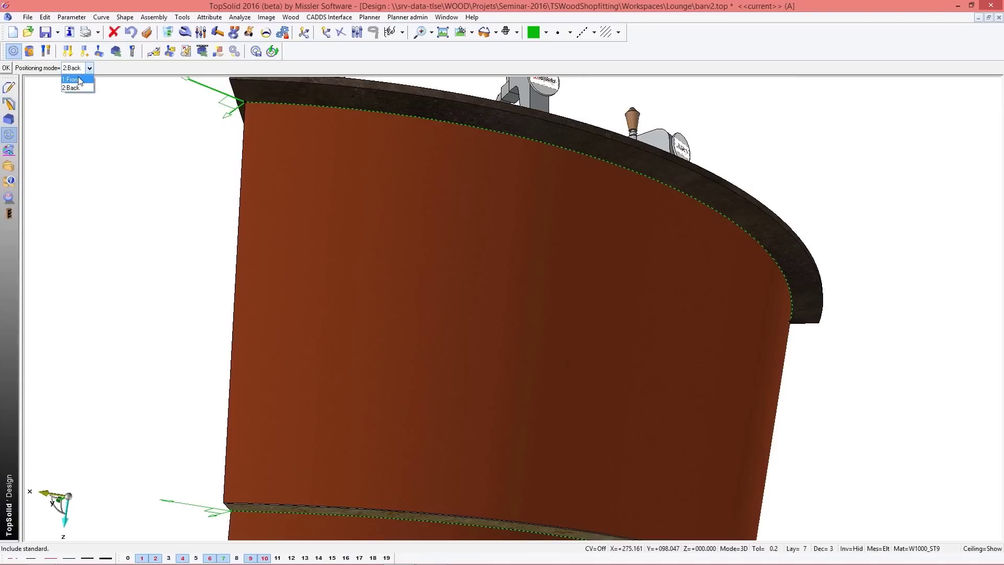
key(Return)
Step: From below, place the component along the bar's front edge curve and finish
middle_drag(256, 253, 466, 141)
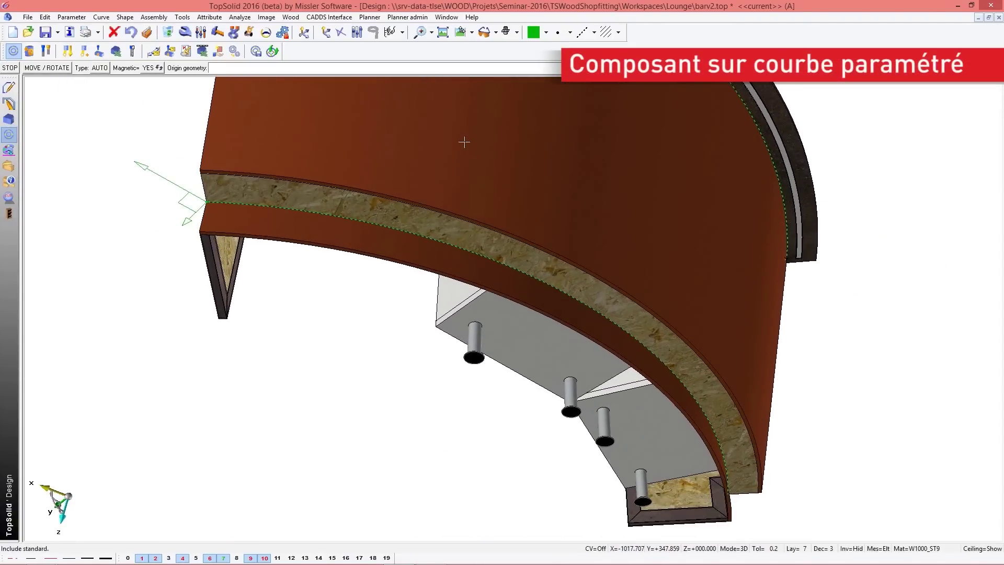
click(11, 68)
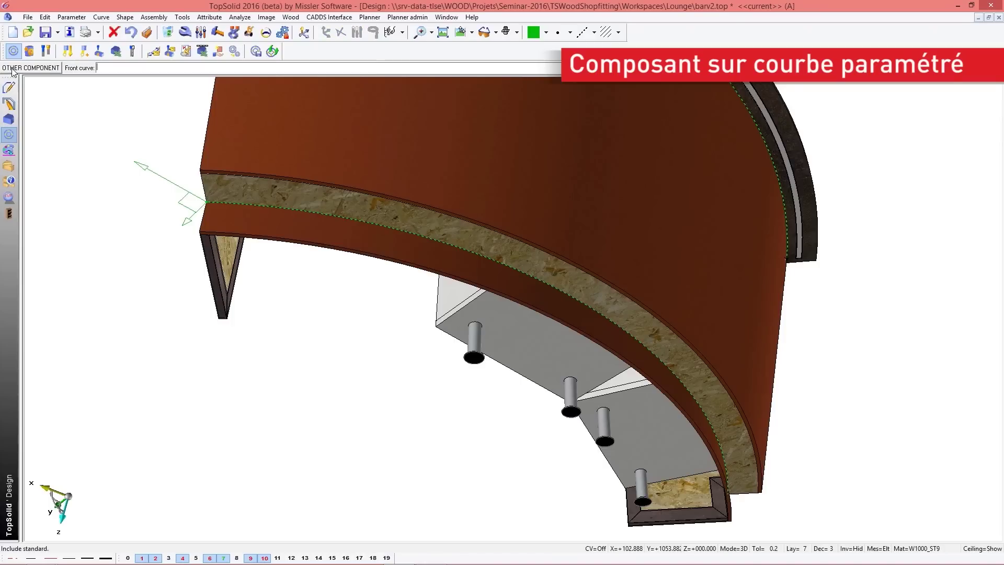
click(223, 204)
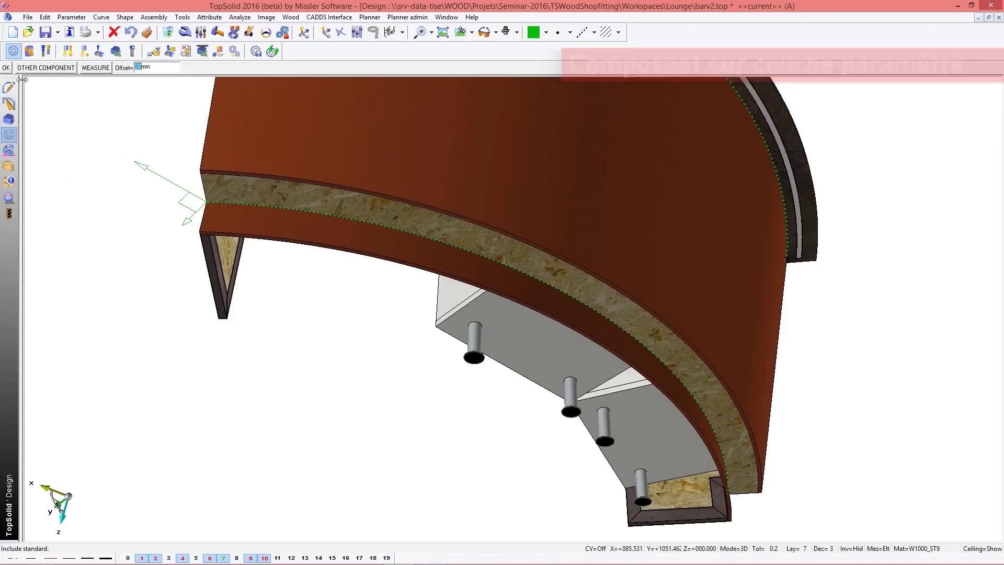
click(135, 69)
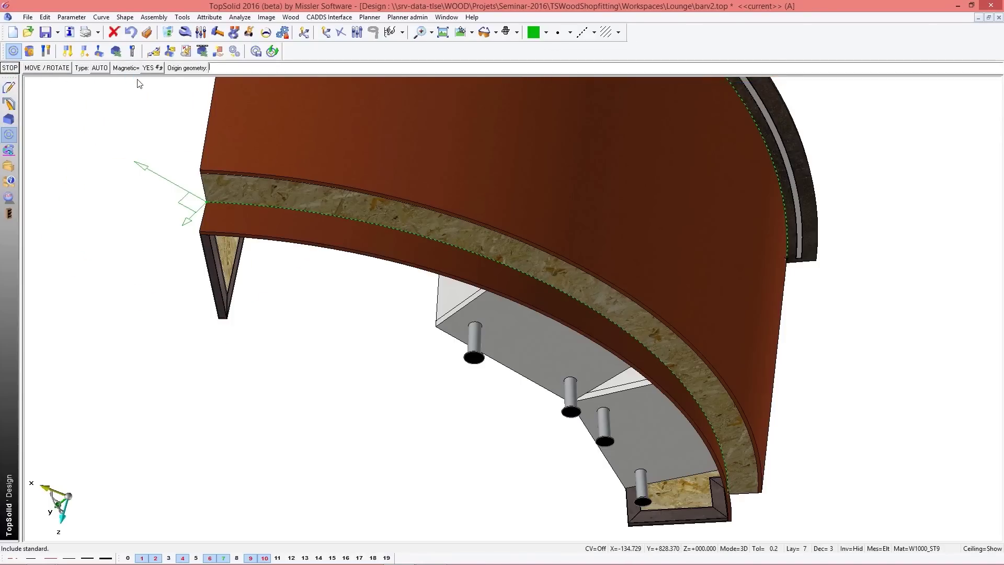
click(11, 69)
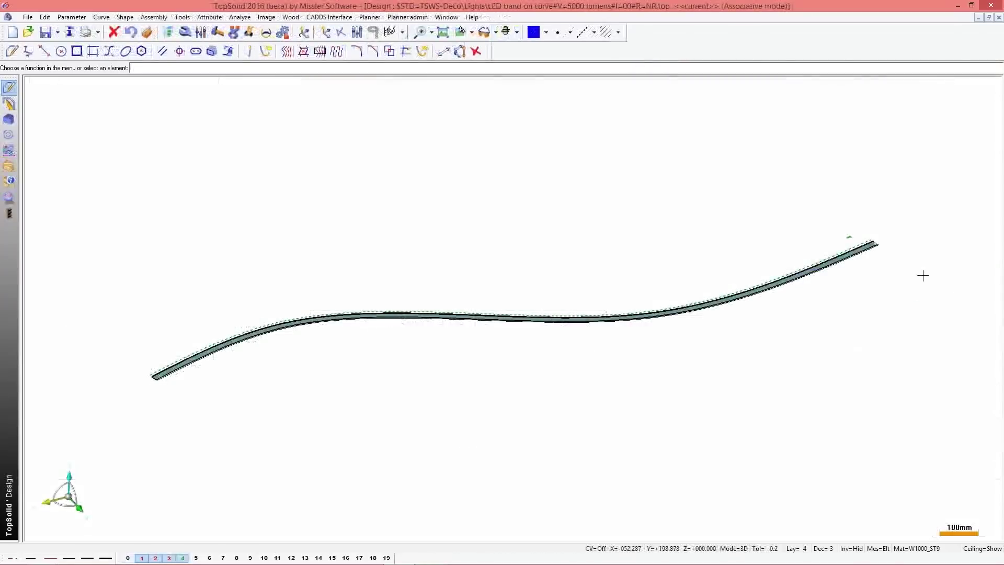
Step: Zoom in on the end of the LED band in its design document
scroll(923, 276, up, 2)
scroll(906, 238, up, 2)
scroll(861, 249, up, 2)
scroll(861, 249, up, 2)
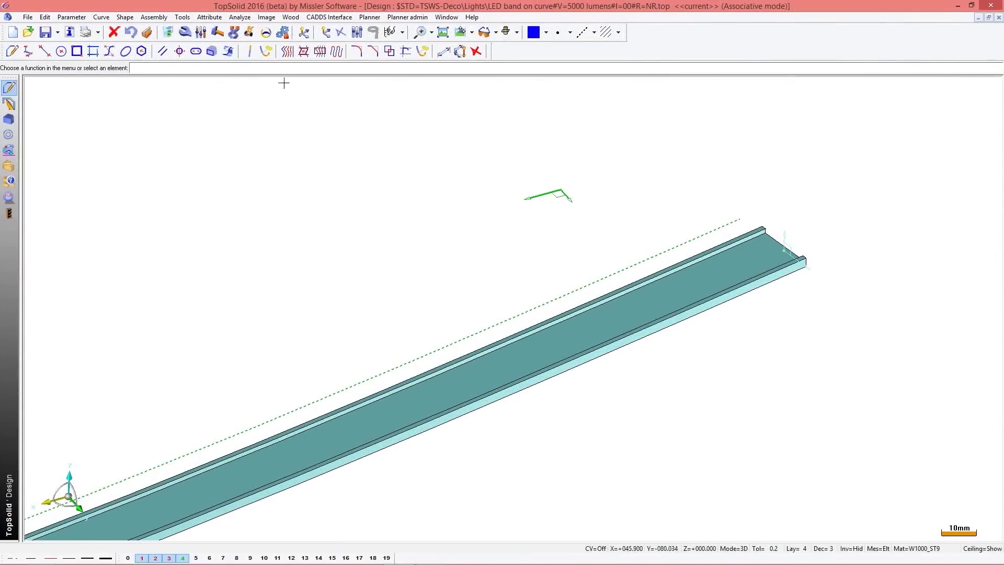
Step: Create an offset curve from the band's edge along the middle of the LED band
click(164, 51)
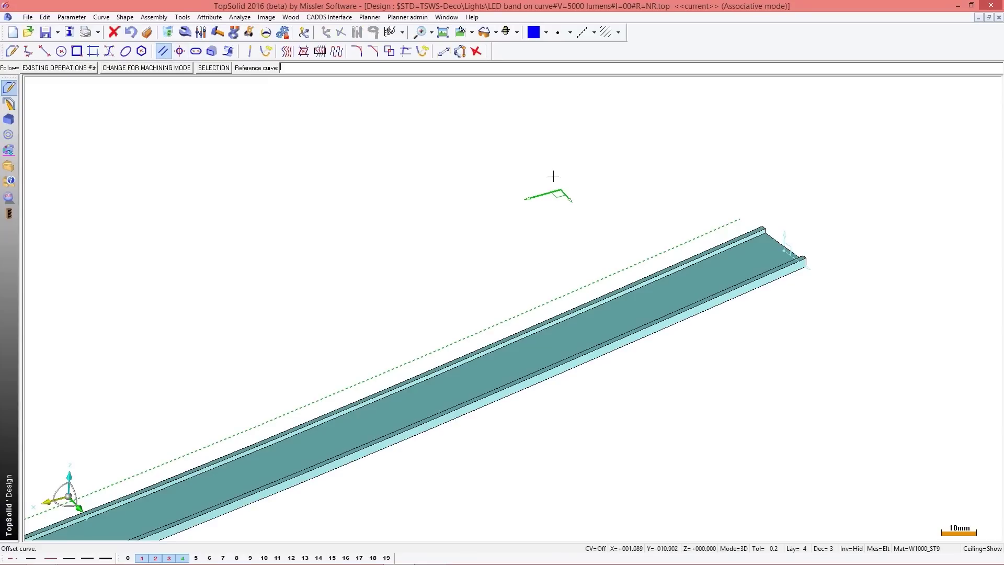
click(672, 259)
click(695, 284)
key(Escape)
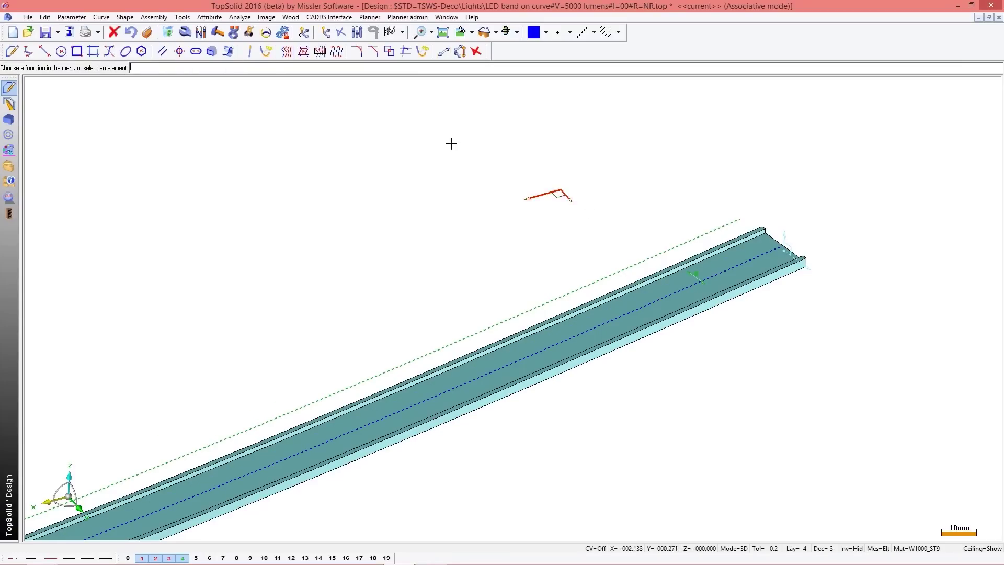
Step: Create a length parameter bl measured on the offset curve
click(71, 17)
click(87, 37)
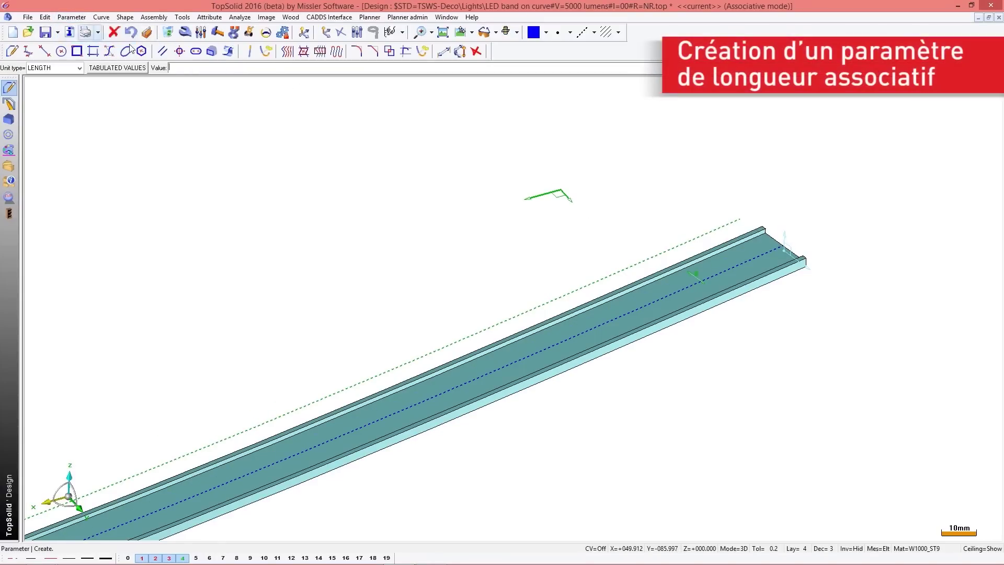
click(358, 32)
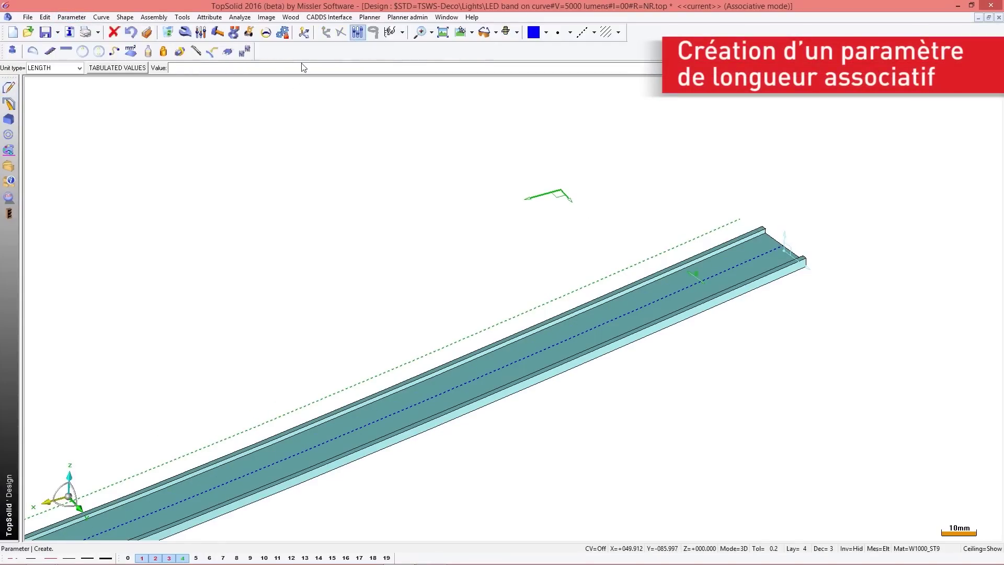
click(132, 52)
click(626, 304)
text(Band Leng)
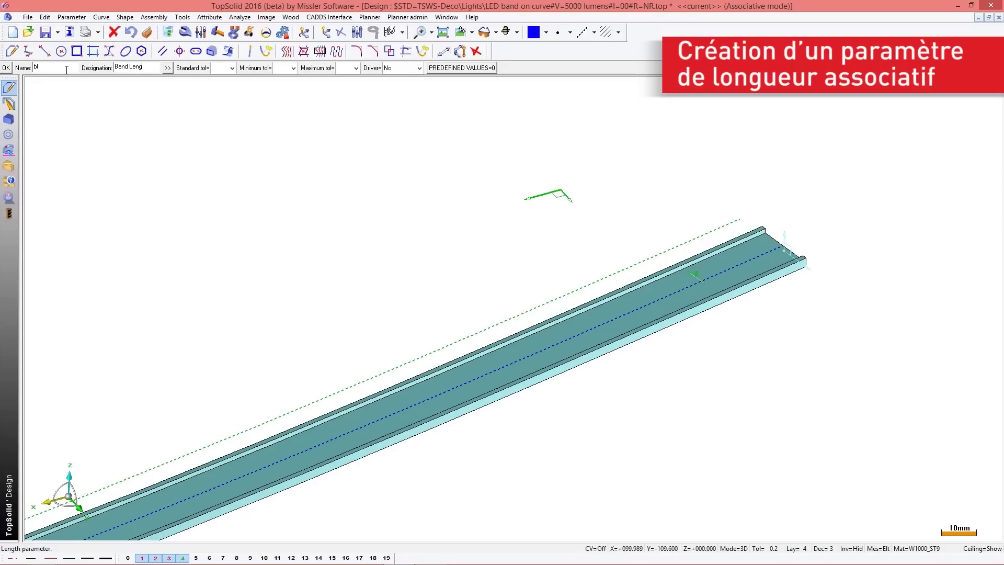
text(th)
key(Return)
key(Return)
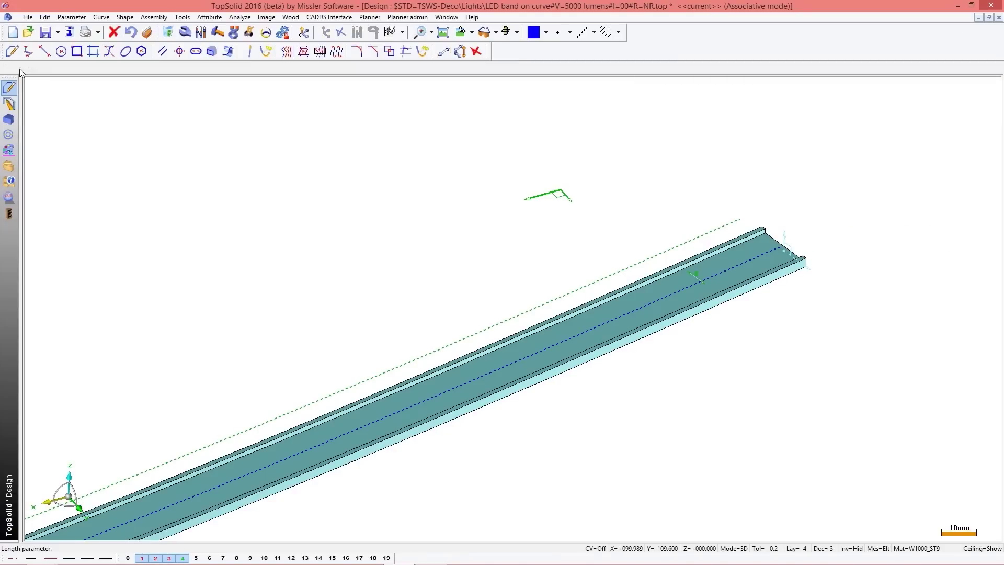
click(9, 166)
Step: Define the LED band as a part added to the cutting-up list, setting its length axis
click(13, 51)
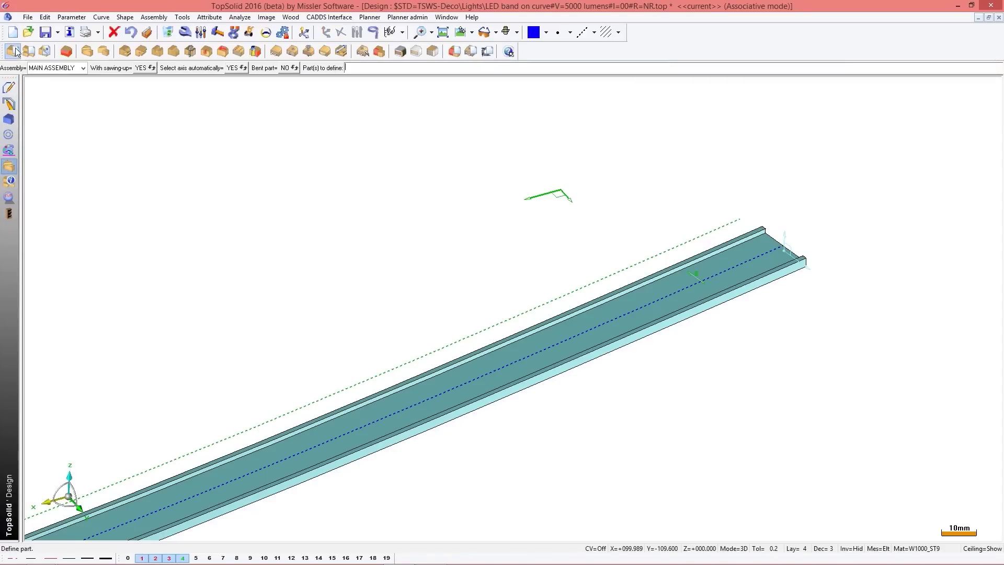
click(763, 234)
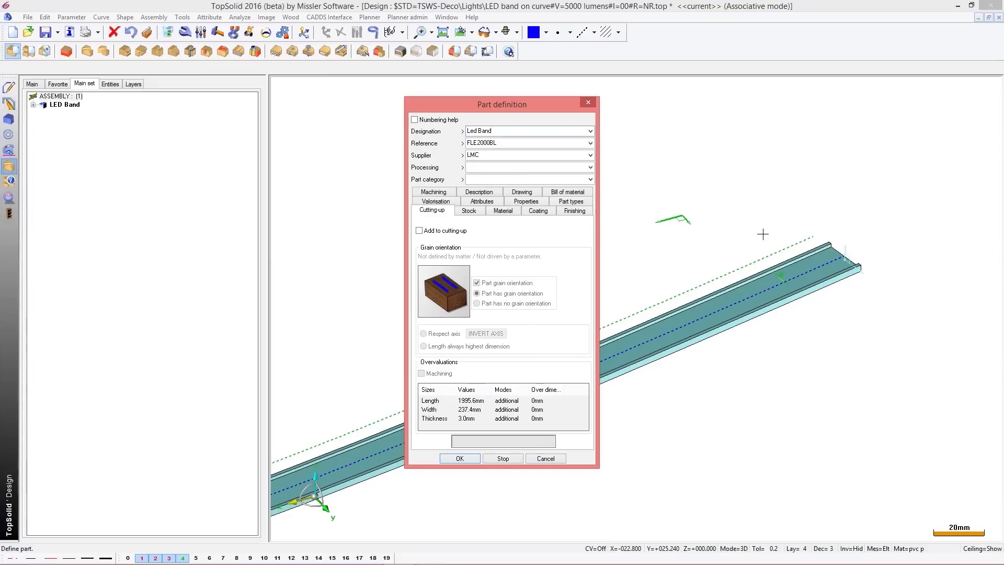
click(419, 231)
key(Return)
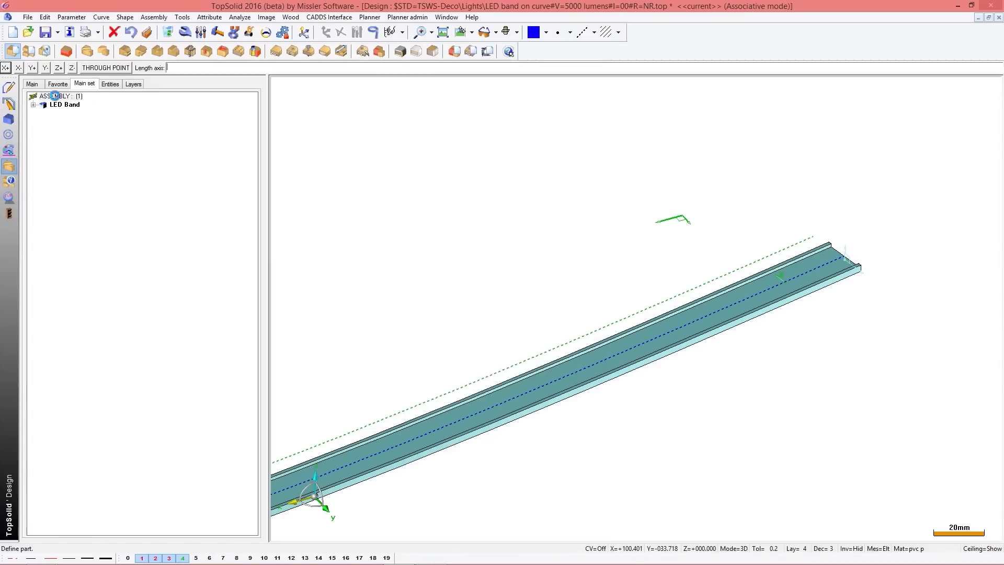
click(15, 72)
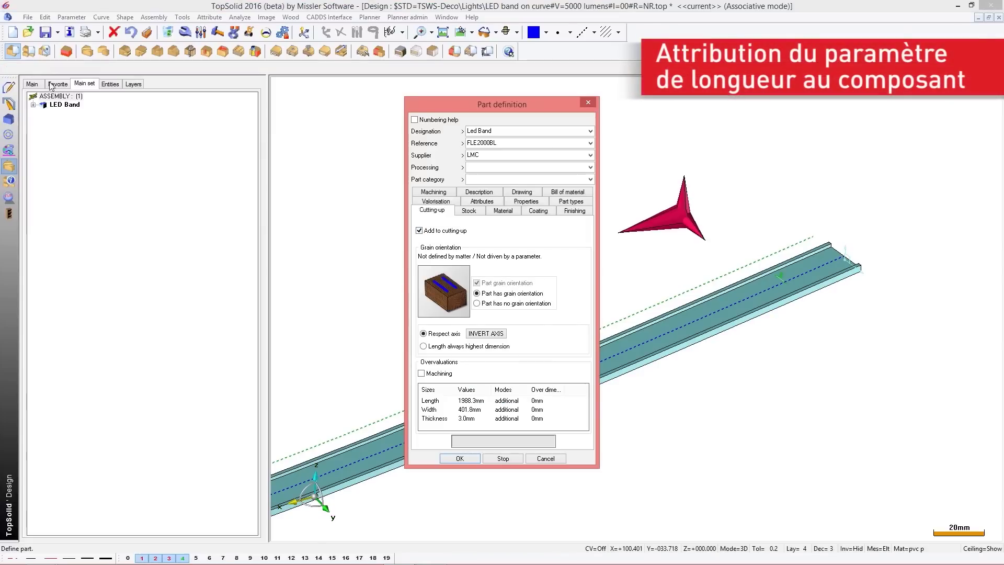
Step: Set the part's Length mode to fixed with over-dimension bl and confirm
click(506, 398)
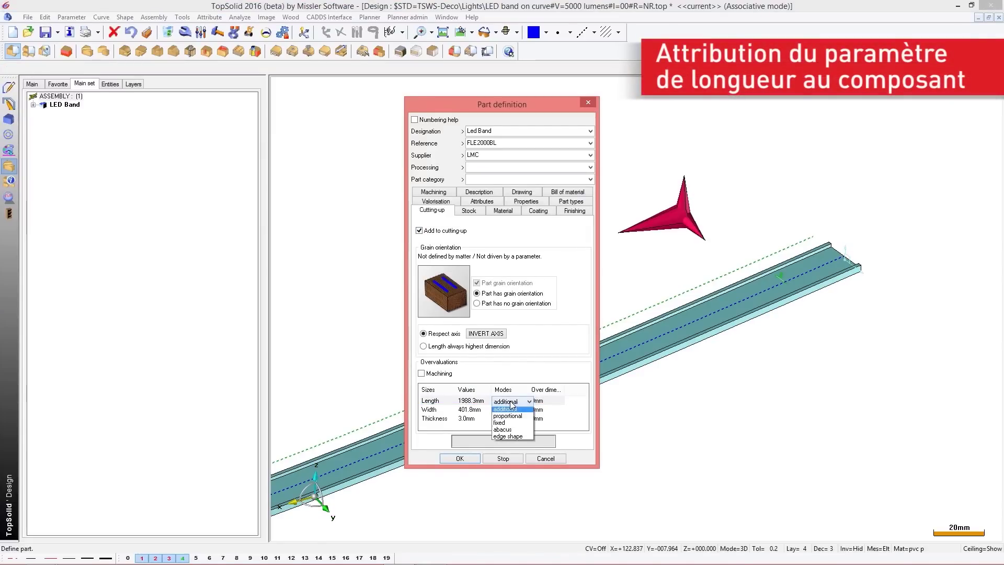
click(514, 429)
click(549, 402)
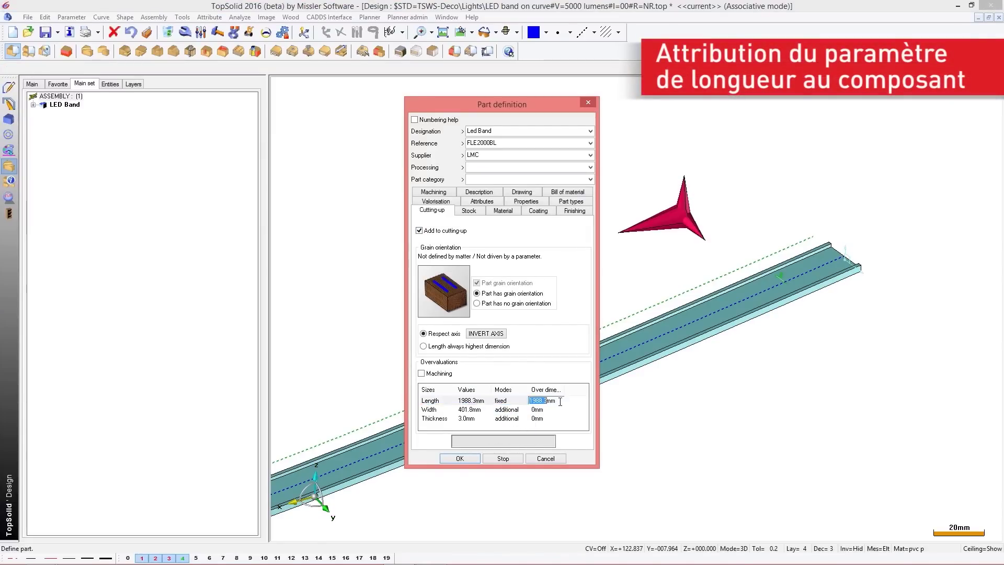
text(bl)
key(Return)
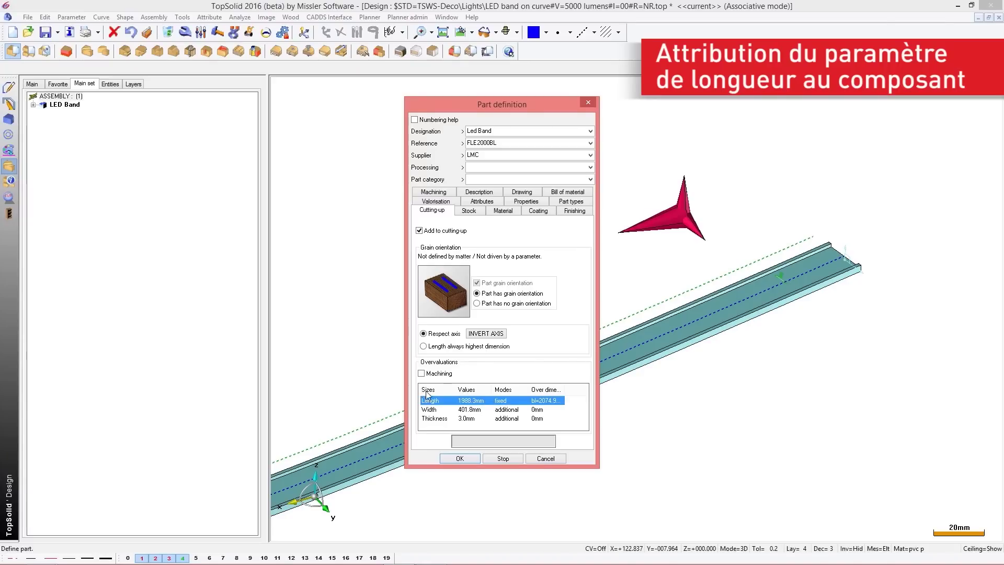
click(470, 458)
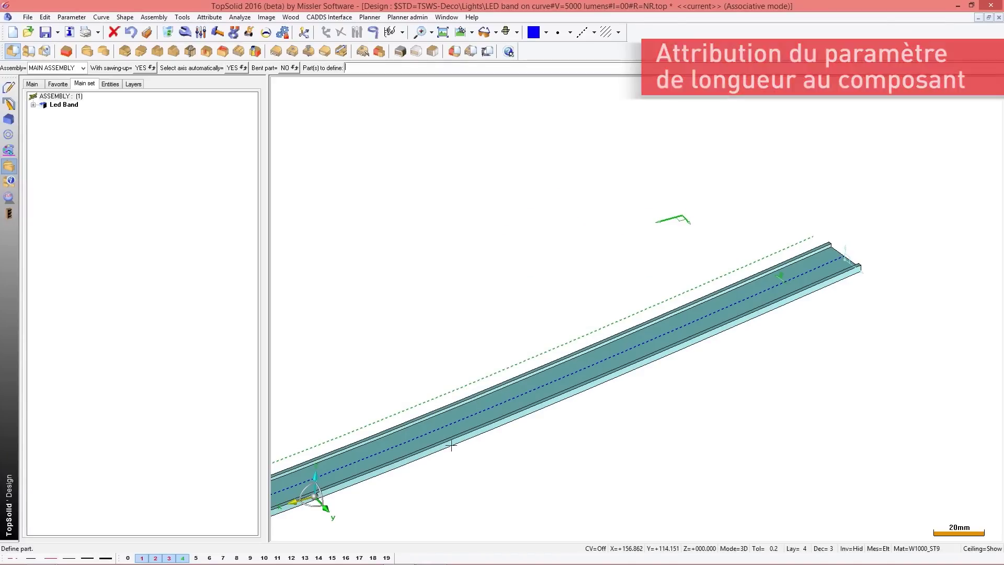
click(45, 33)
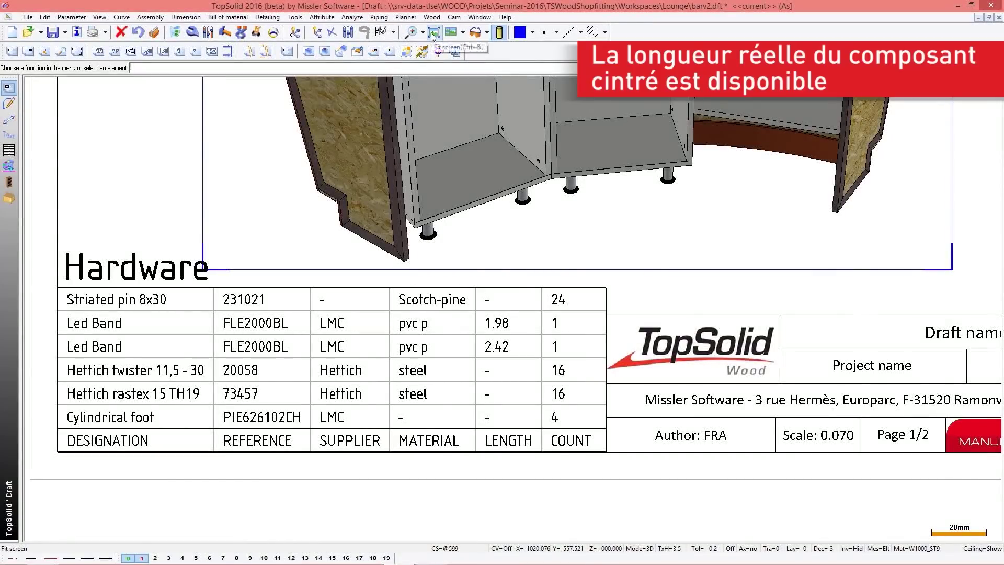
click(433, 33)
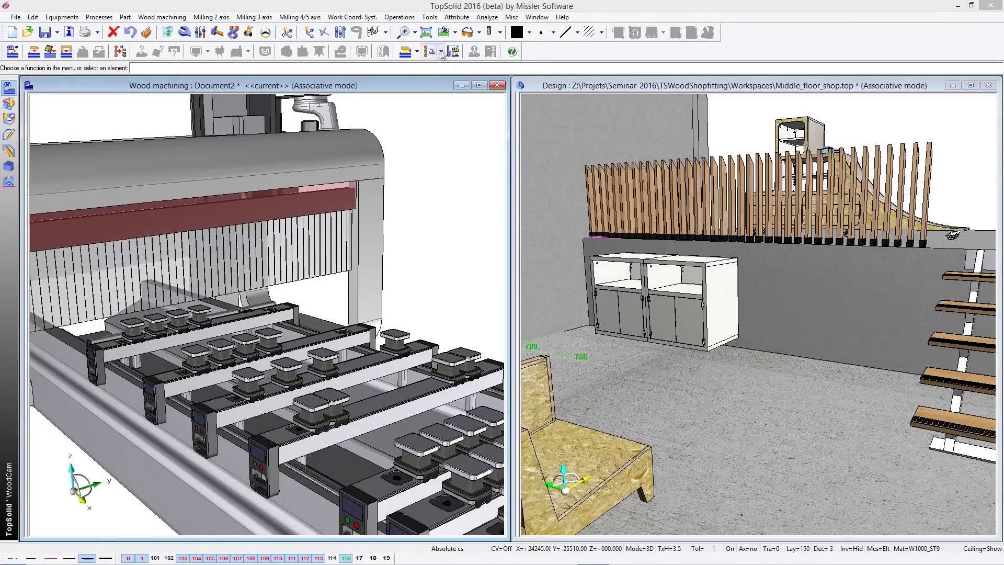
Step: Choose Rails and pods definition from the WoodCam toolbar flyout
click(441, 52)
click(429, 84)
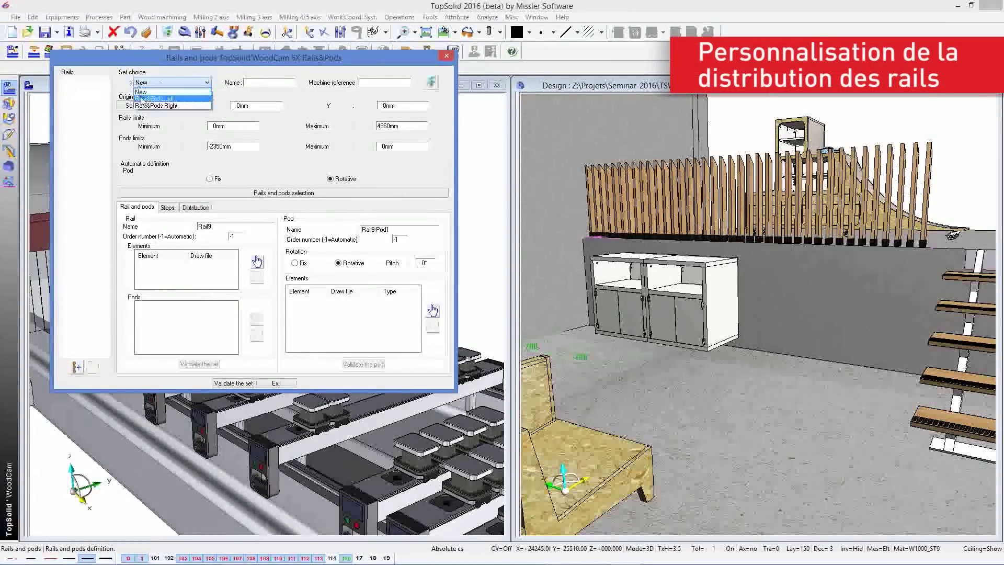
Step: Load Rails&Pods Left, review its 150–1500 mm distribution rows, and validate the set
click(145, 99)
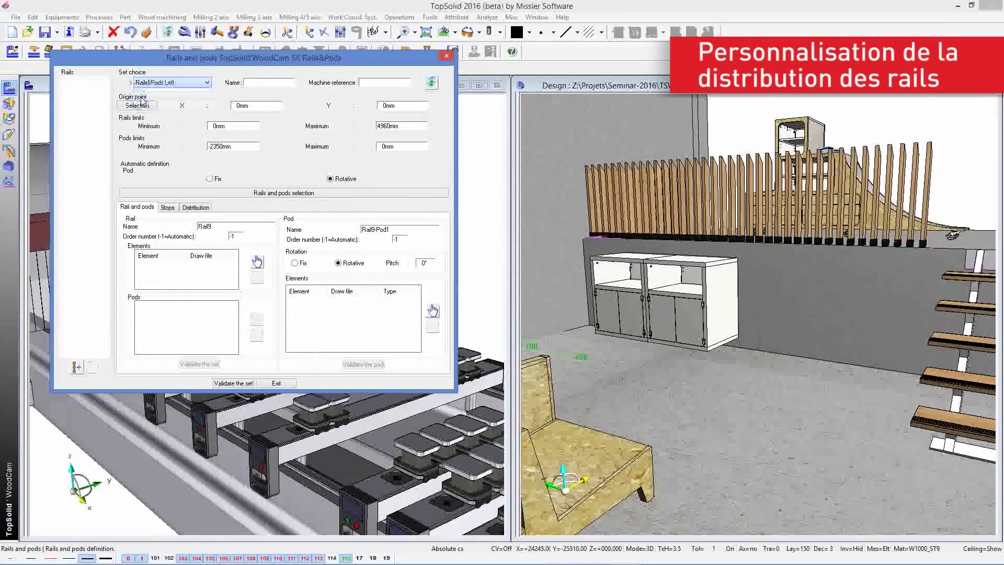
click(190, 210)
click(133, 236)
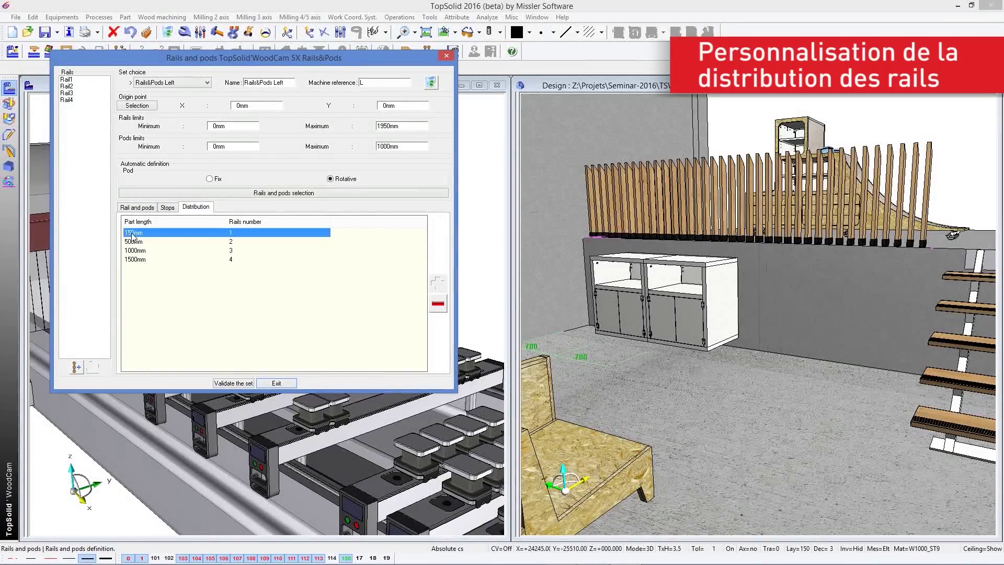
click(134, 243)
click(138, 251)
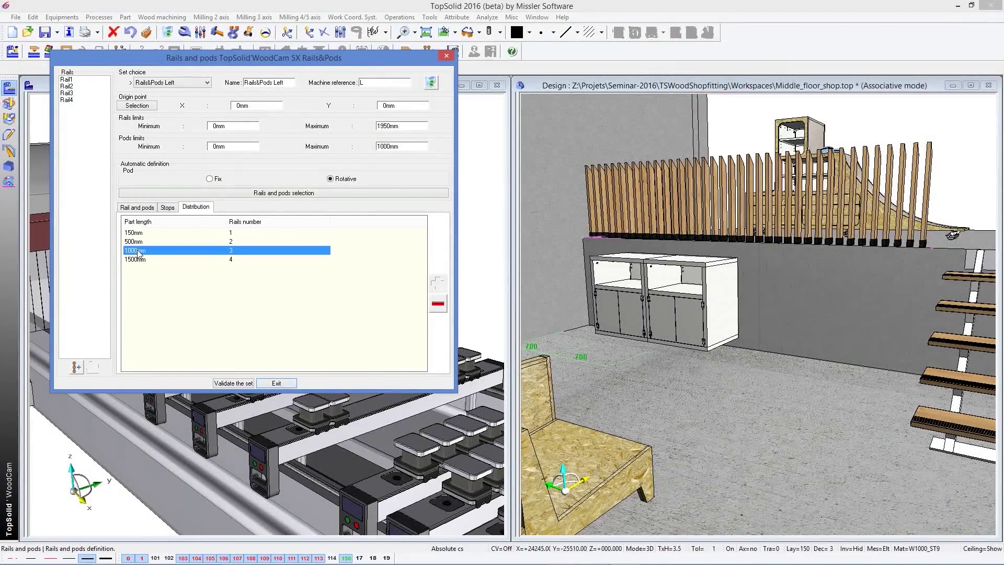
click(140, 261)
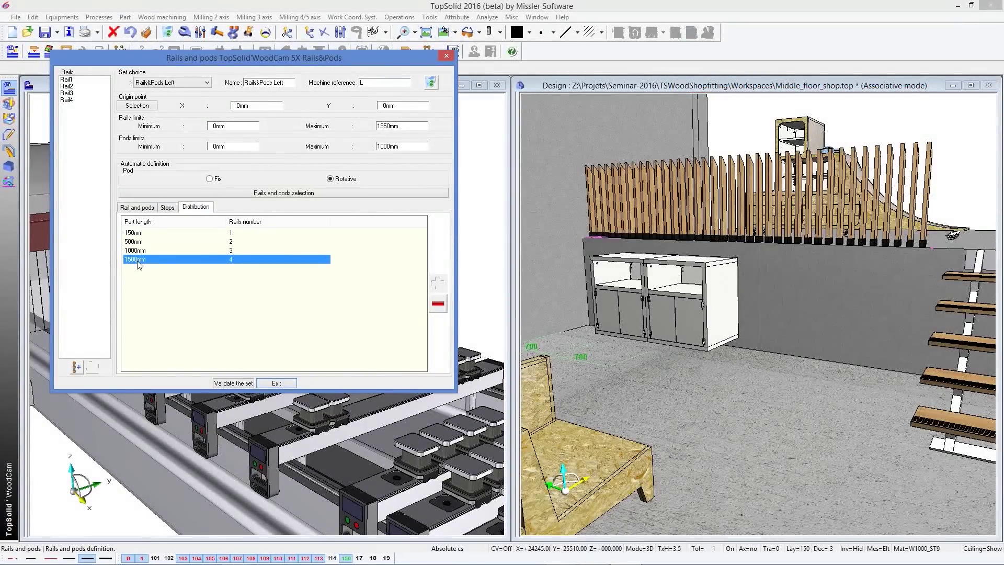
click(231, 384)
Step: Position the cabinet panel onto the machine table with Hardwood material
click(277, 384)
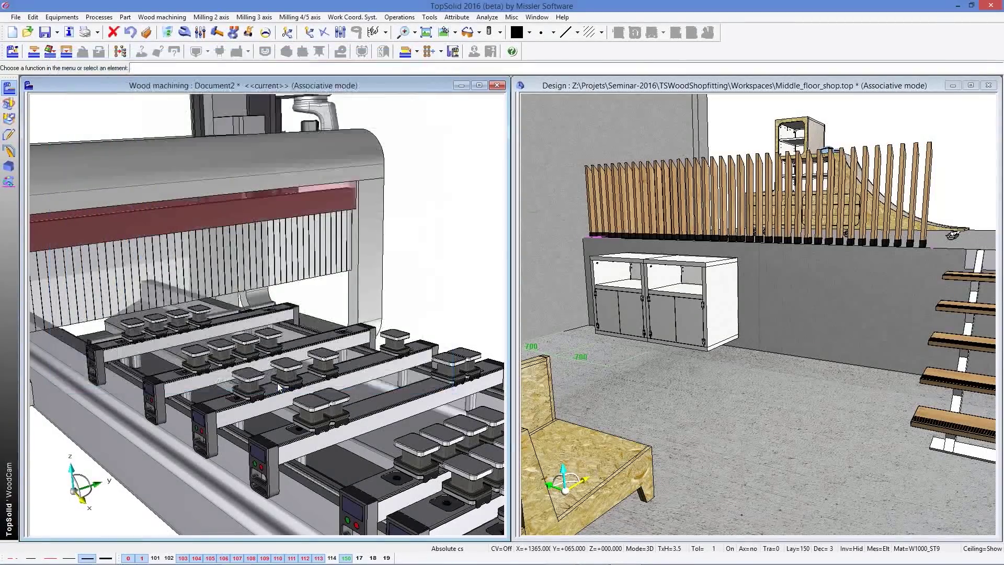
click(34, 52)
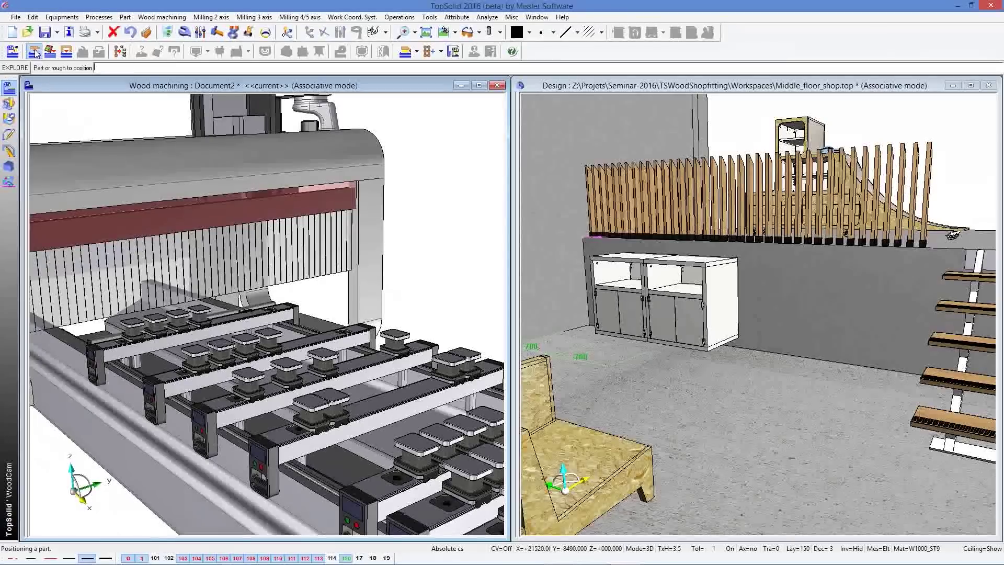
click(614, 256)
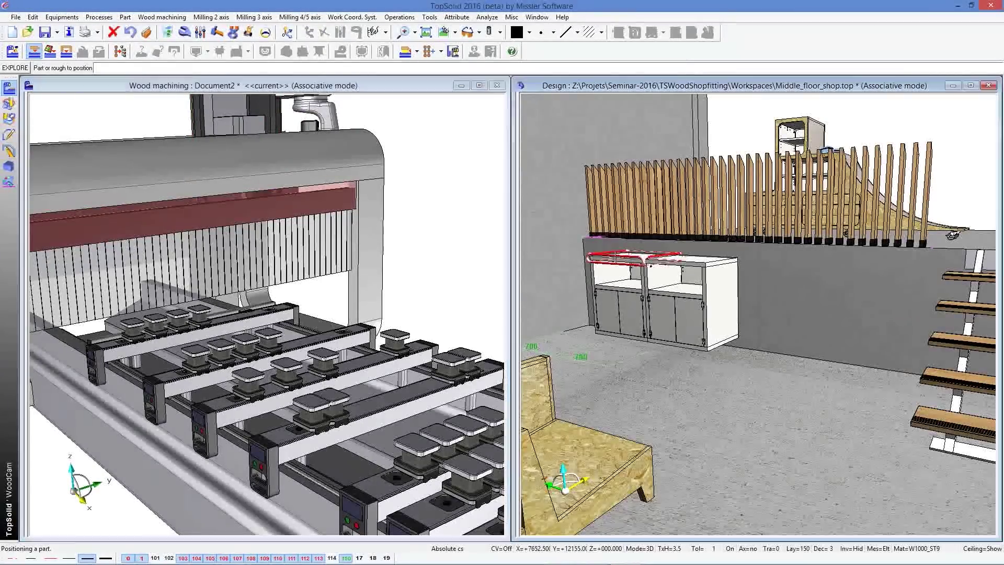
click(346, 224)
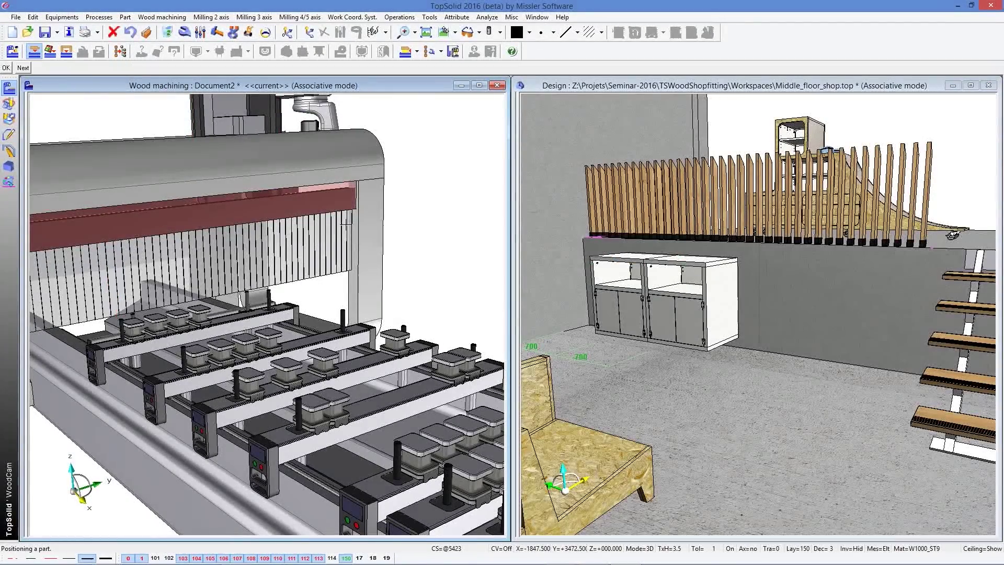
key(Return)
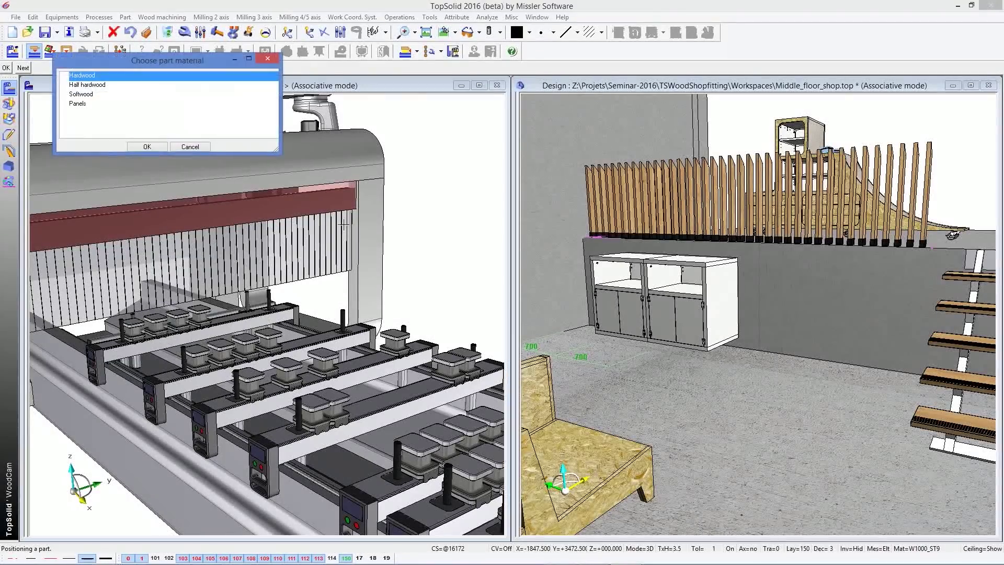
click(160, 146)
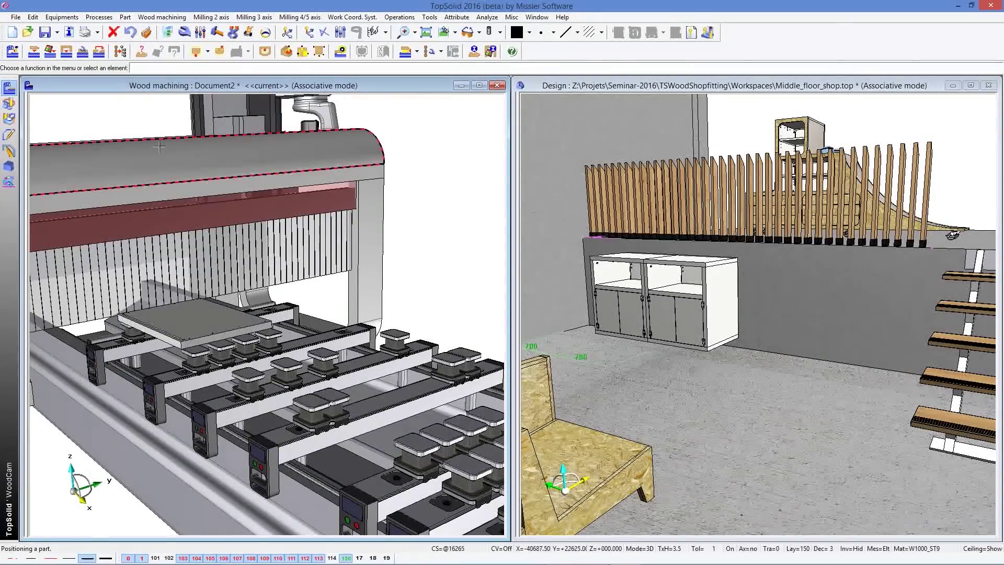
Step: Place the rails and pods automatically under the panel via Rails and pods positioning
click(121, 53)
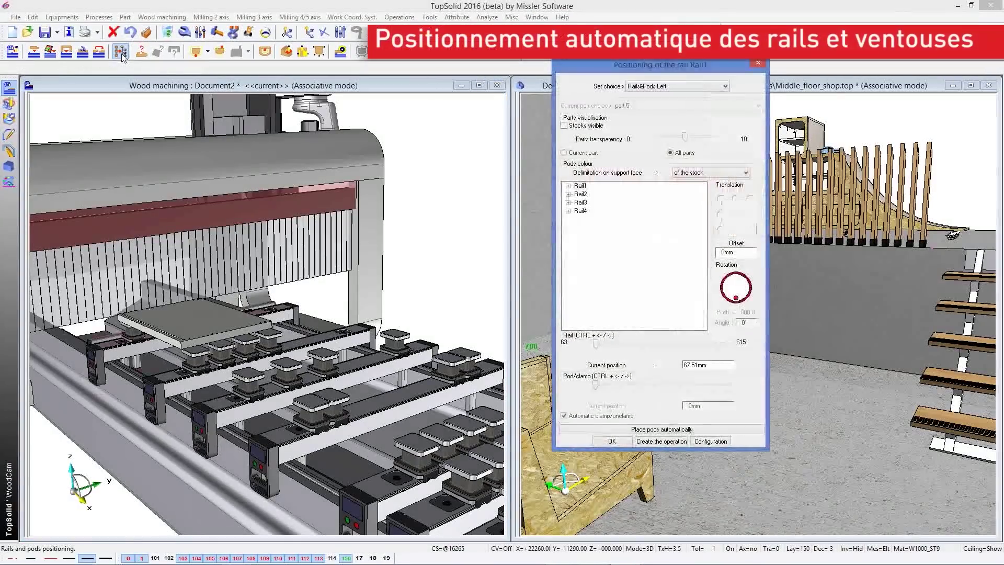
click(649, 430)
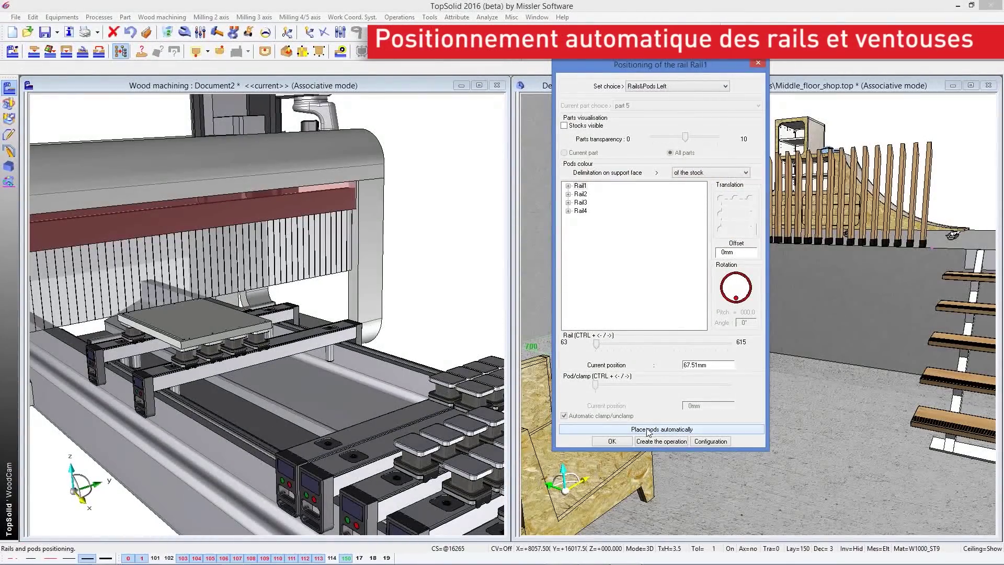
click(612, 441)
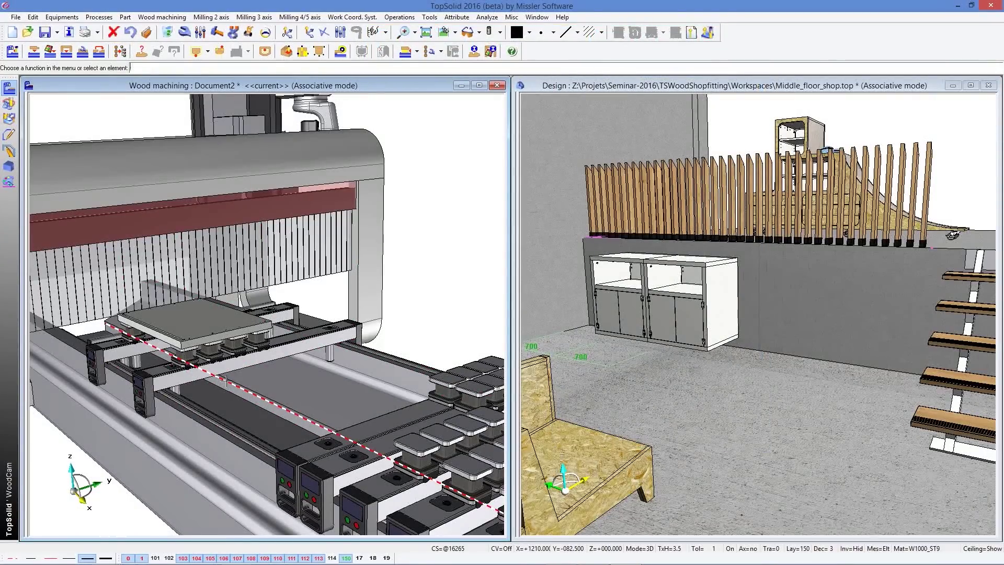
click(587, 86)
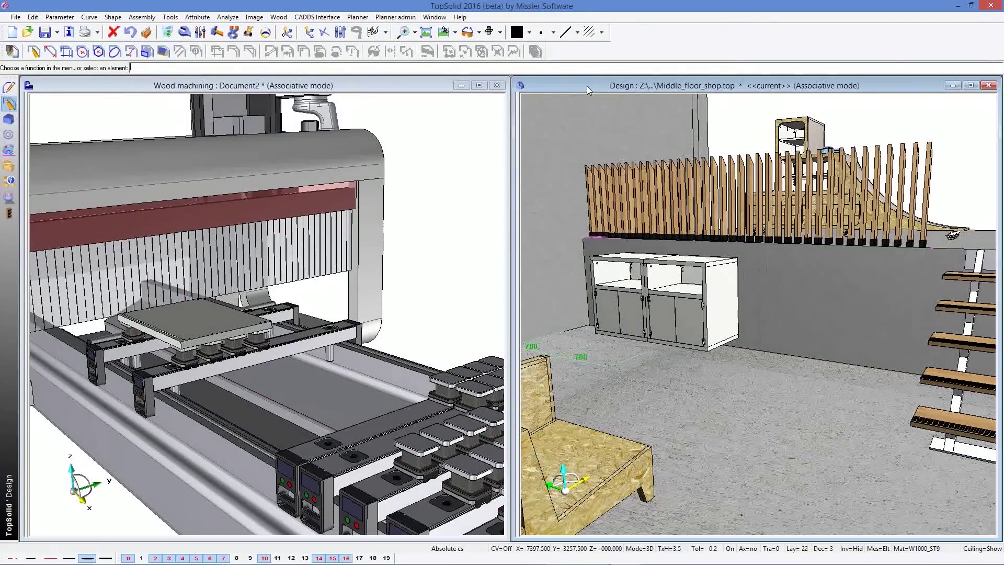
Step: Change the 700 cabinet dimension to 1100 mm, then auto-place pods again under it
click(576, 358)
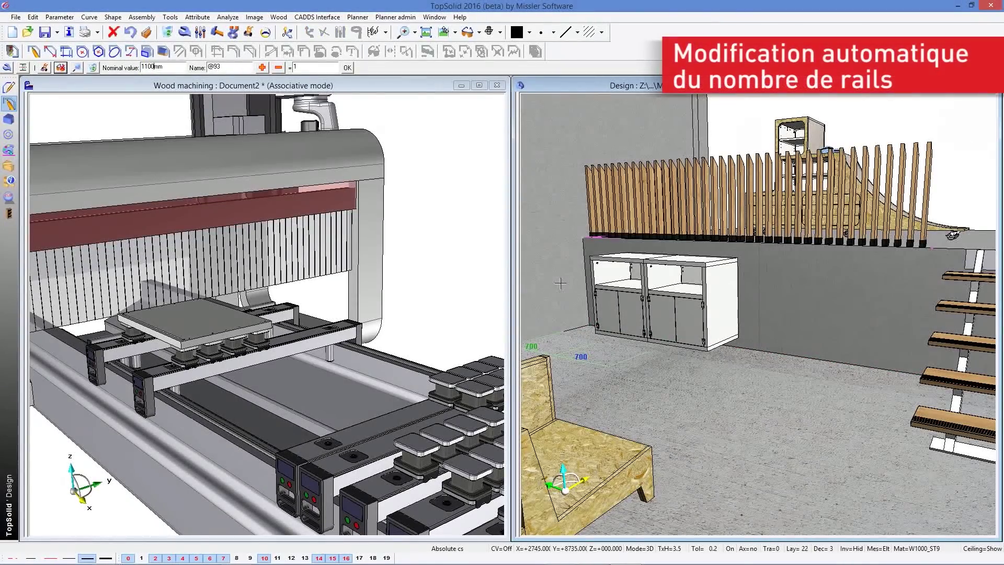
key(Return)
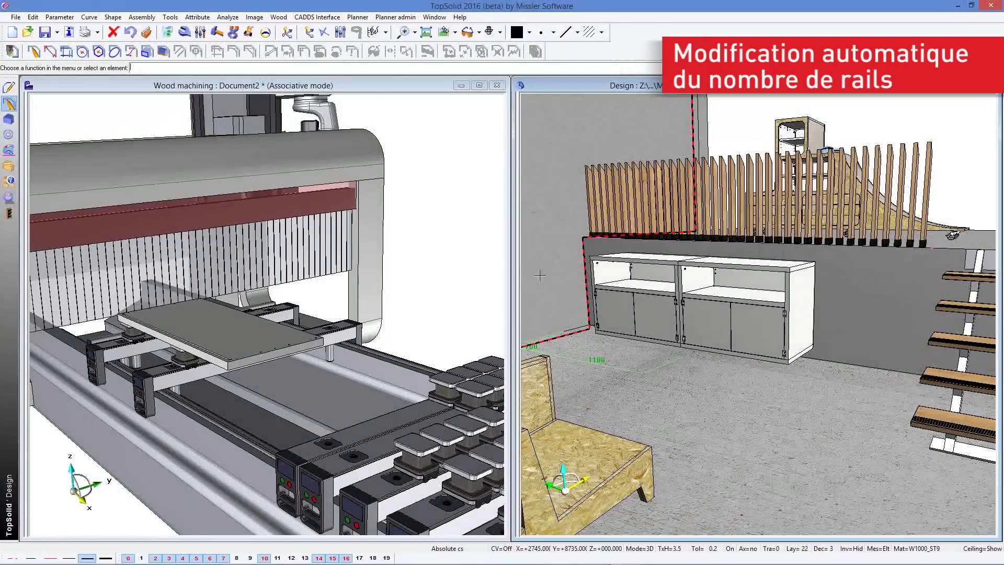
click(353, 91)
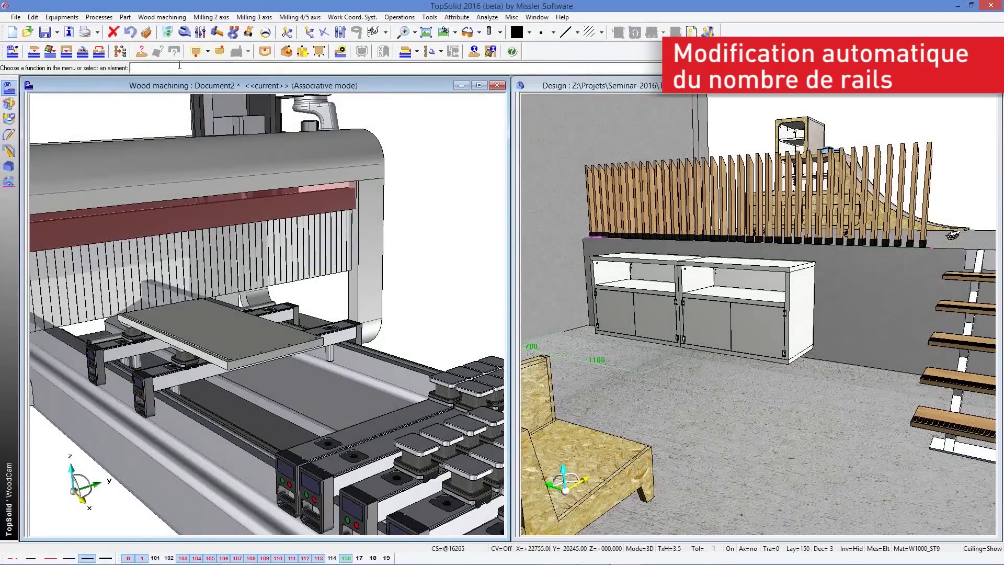
click(120, 51)
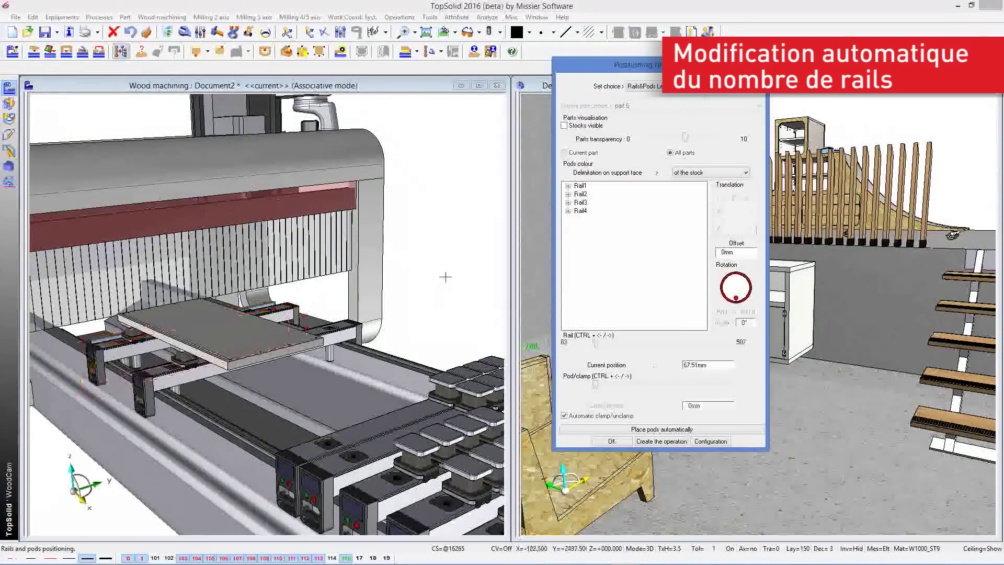
click(647, 433)
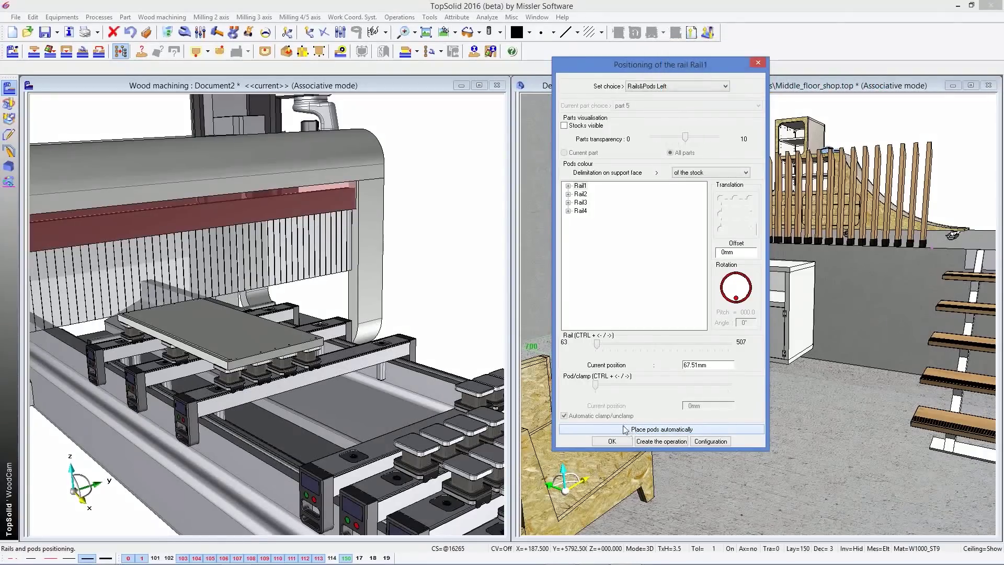
click(613, 442)
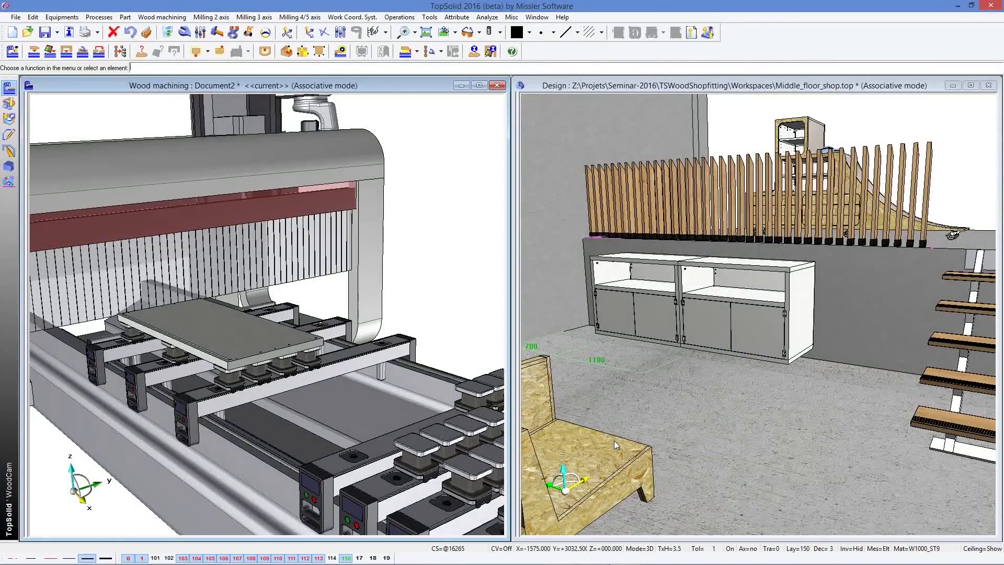
Step: In the design document, change the 1100 cabinet length dimension to 1600 mm
click(557, 83)
click(590, 360)
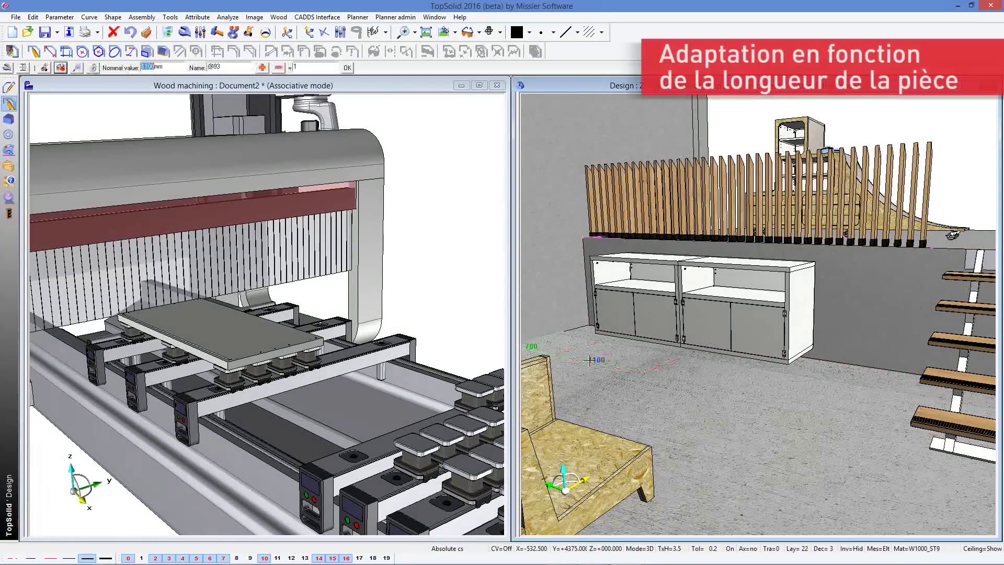
text(16)
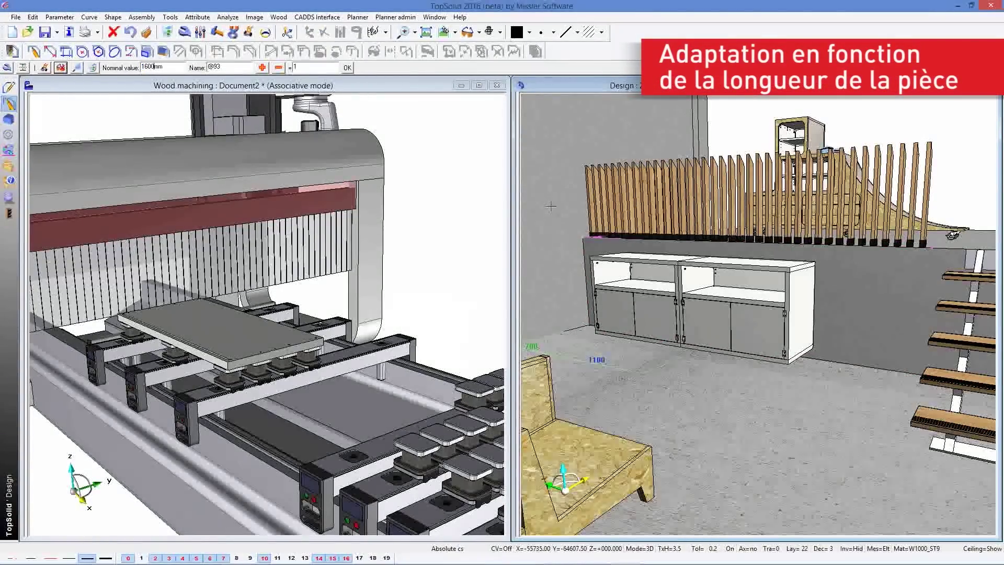
key(Return)
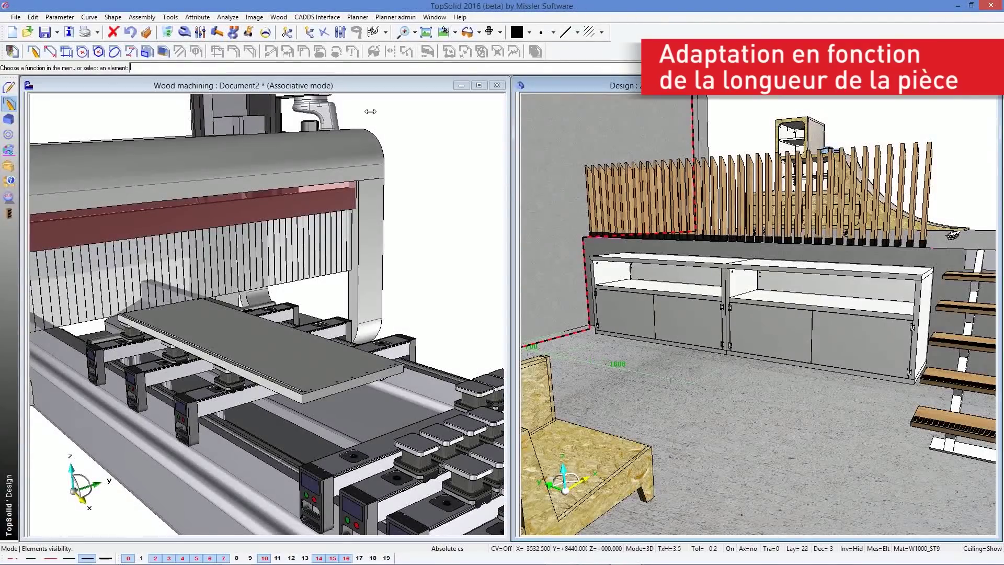
Step: In the wood machining document, automatically place the rails and pods under the lengthened panel
click(329, 88)
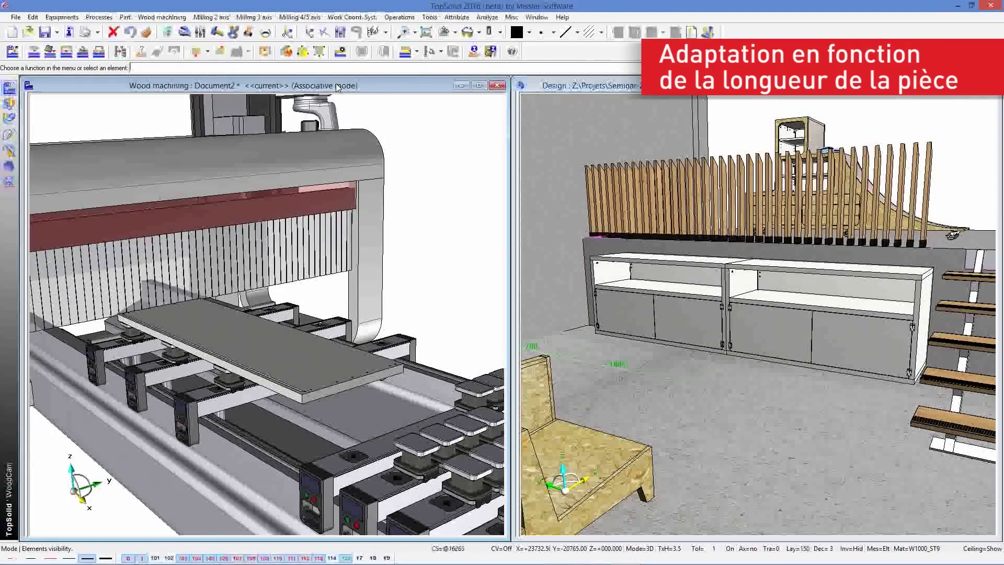
click(125, 54)
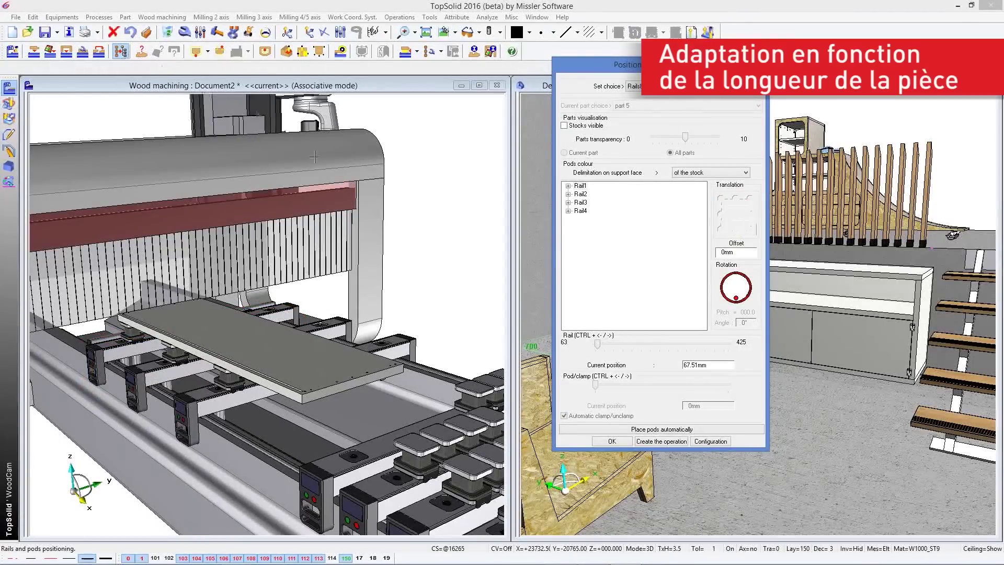
click(629, 430)
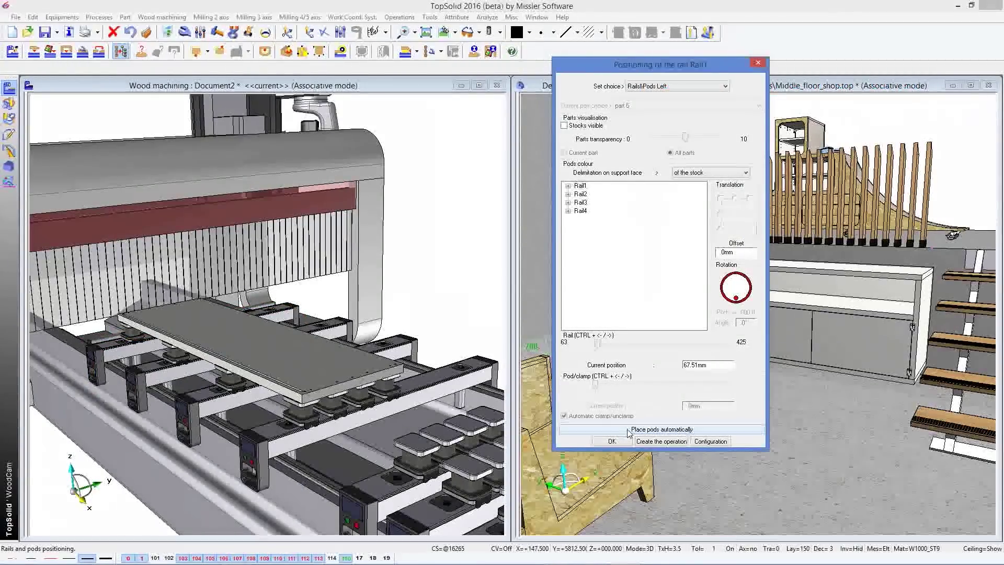
click(612, 441)
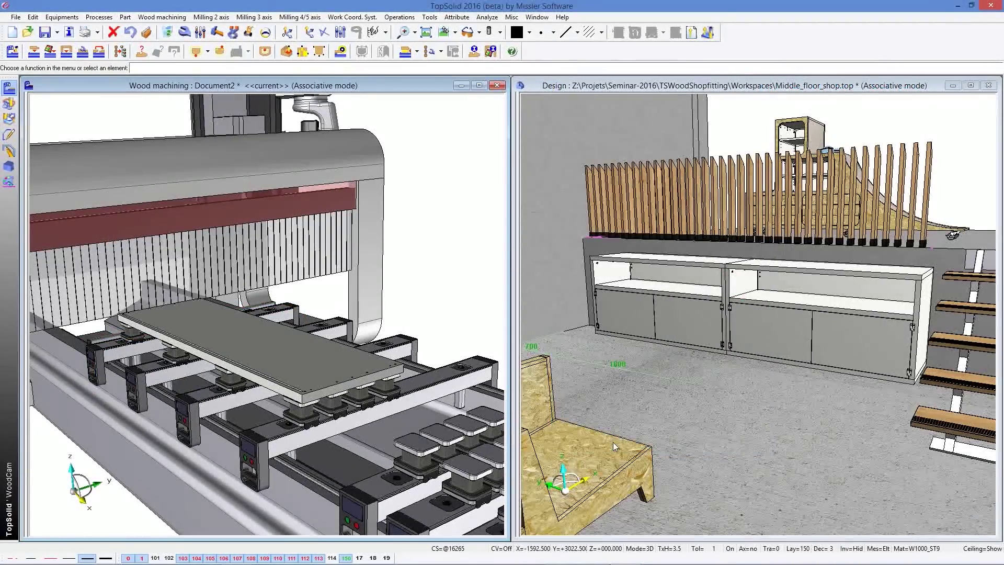
Step: Maximize the wood machining window and zoom out to show the 1600 panel on four rails
click(479, 87)
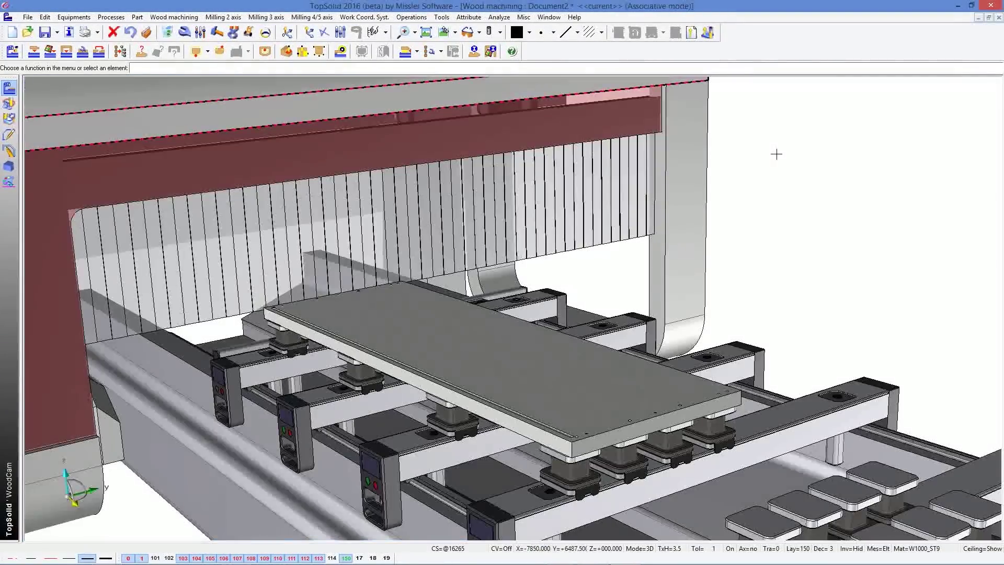
scroll(508, 121, down, 2)
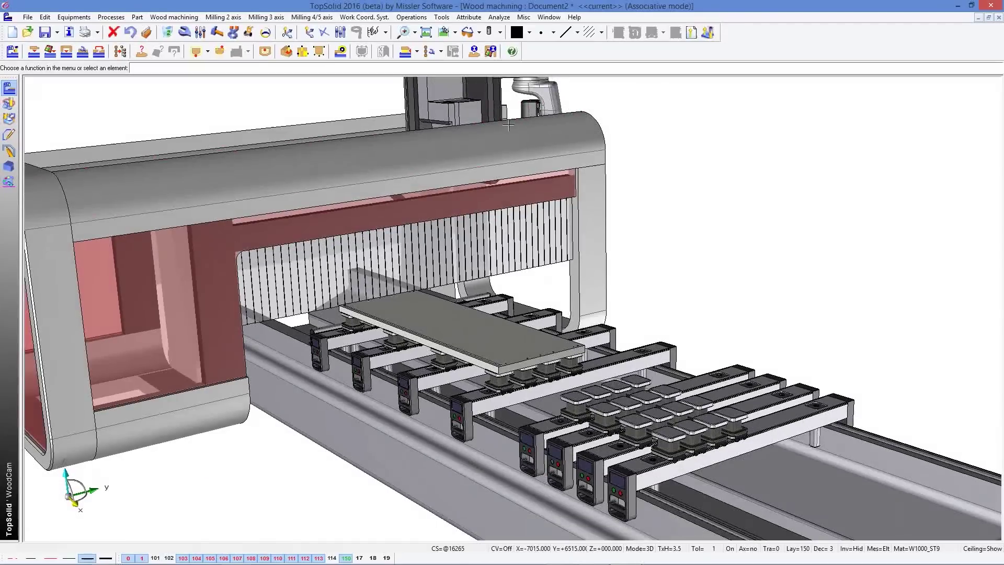
middle_drag(508, 125, 542, 142)
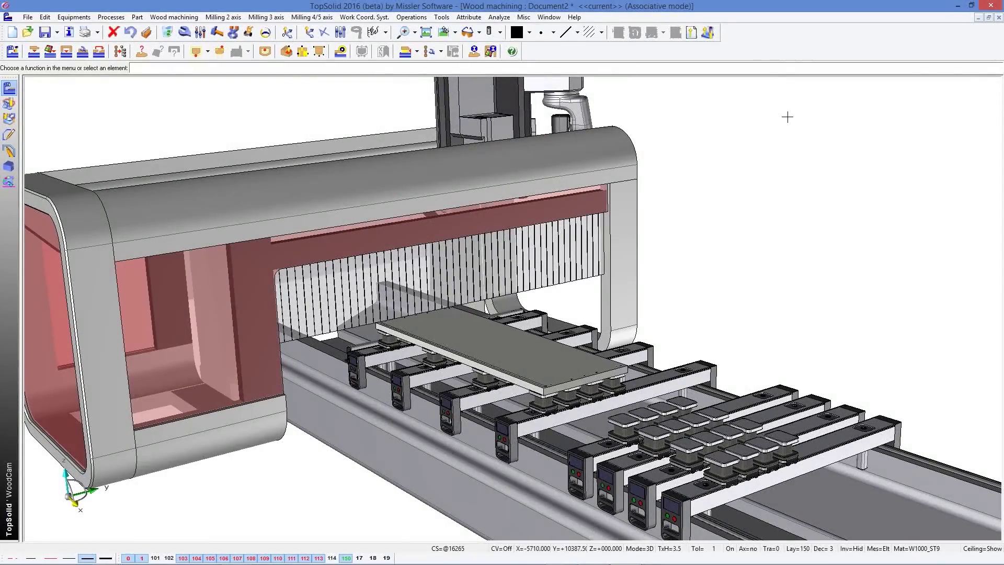